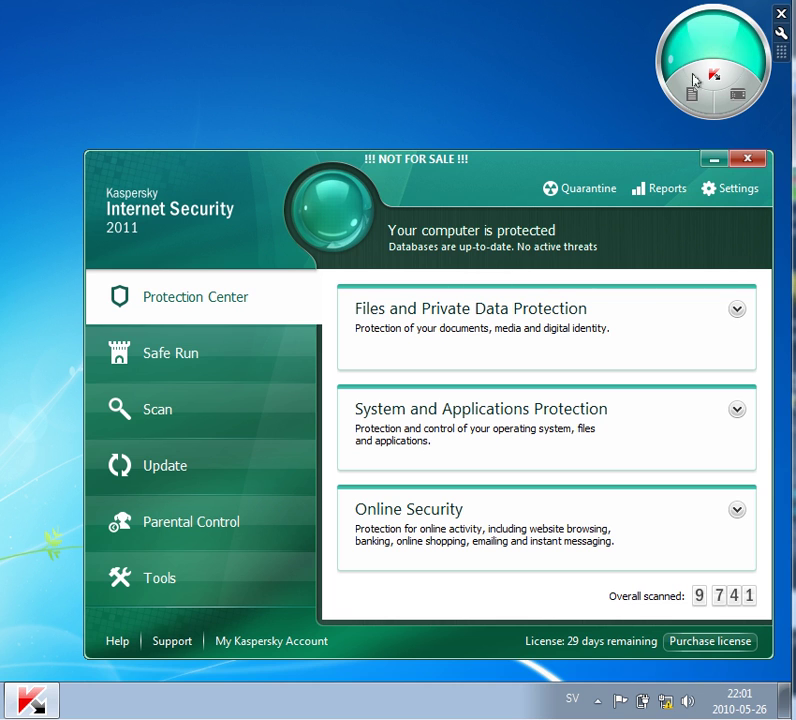
# Step: Open the main window and the protection report from the desktop gadget, closing each one
pyautogui.click(748, 158)
pyautogui.moveTo(690, 55)
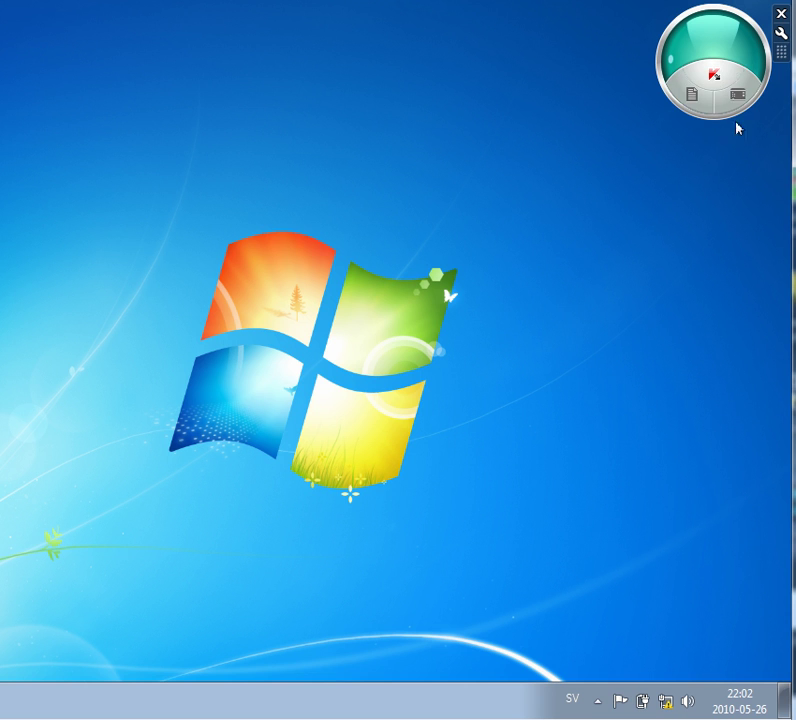
pyautogui.click(714, 78)
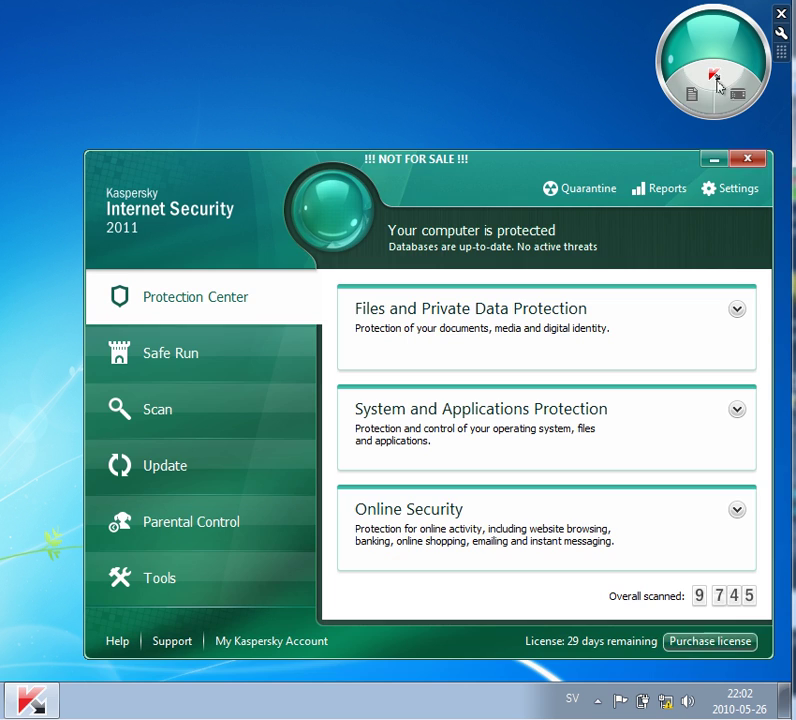
pyautogui.click(757, 162)
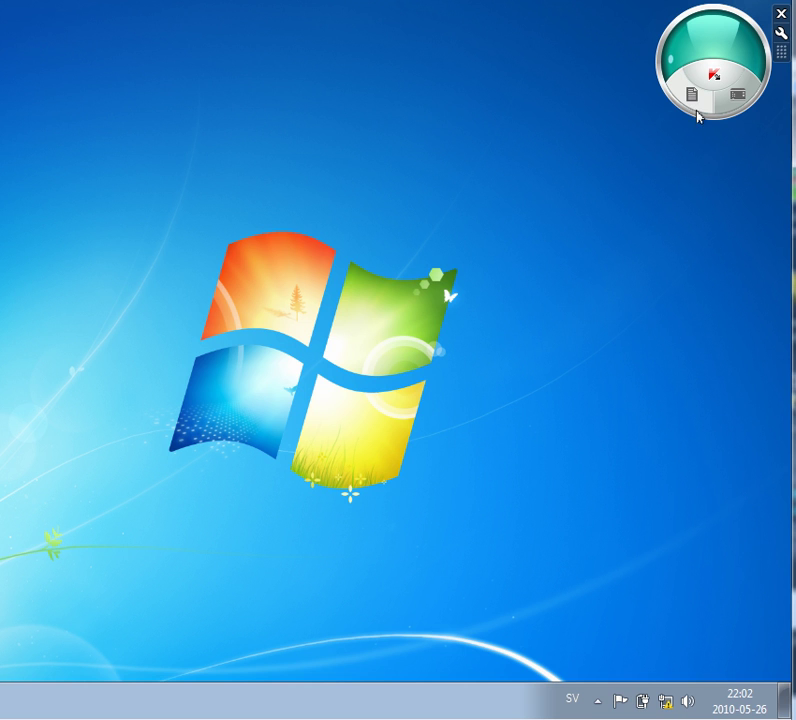
pyautogui.click(694, 100)
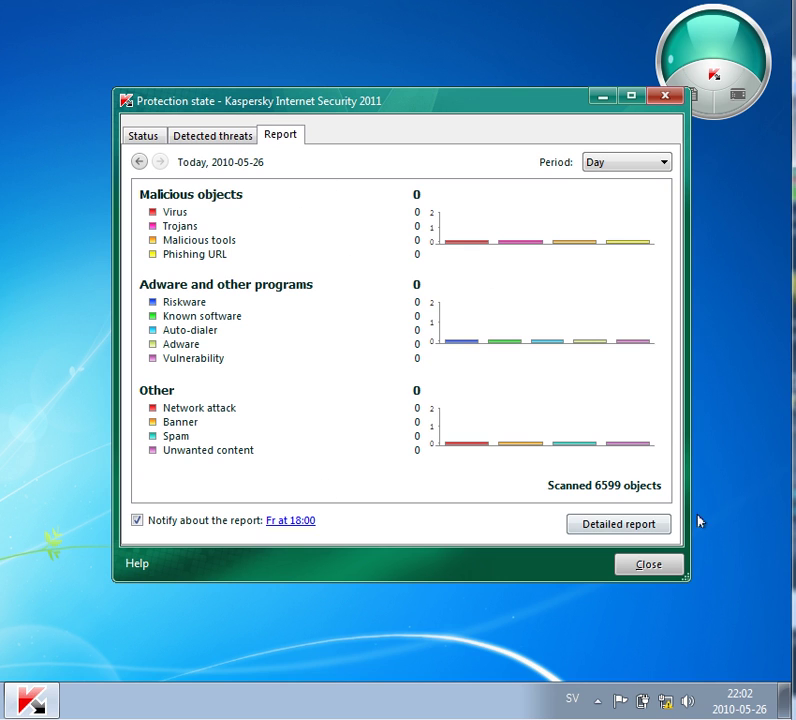
pyautogui.click(648, 565)
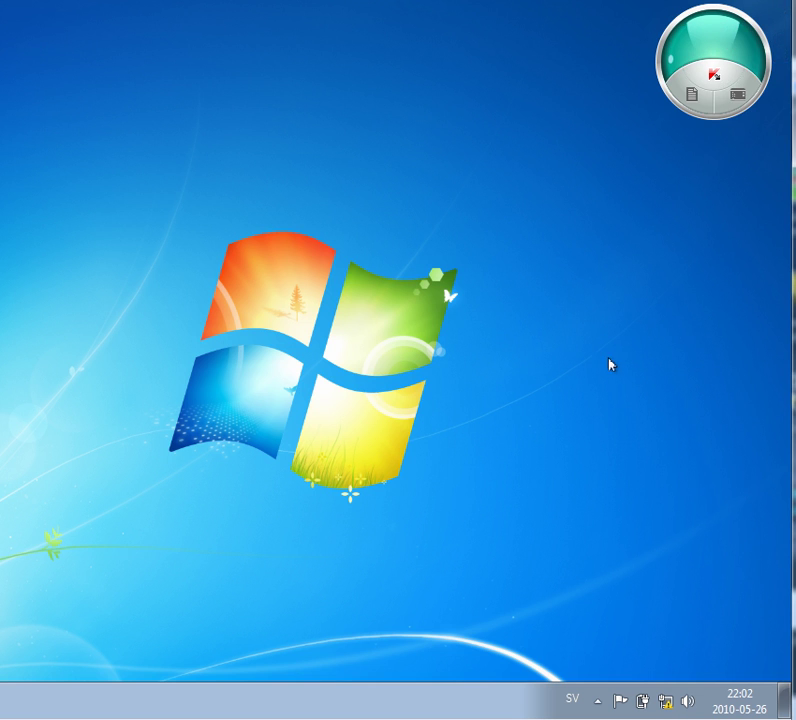
# Step: Set the Kaspersky Anti-Virus notification area icon to Show icon and notifications and save the change
pyautogui.click(598, 707)
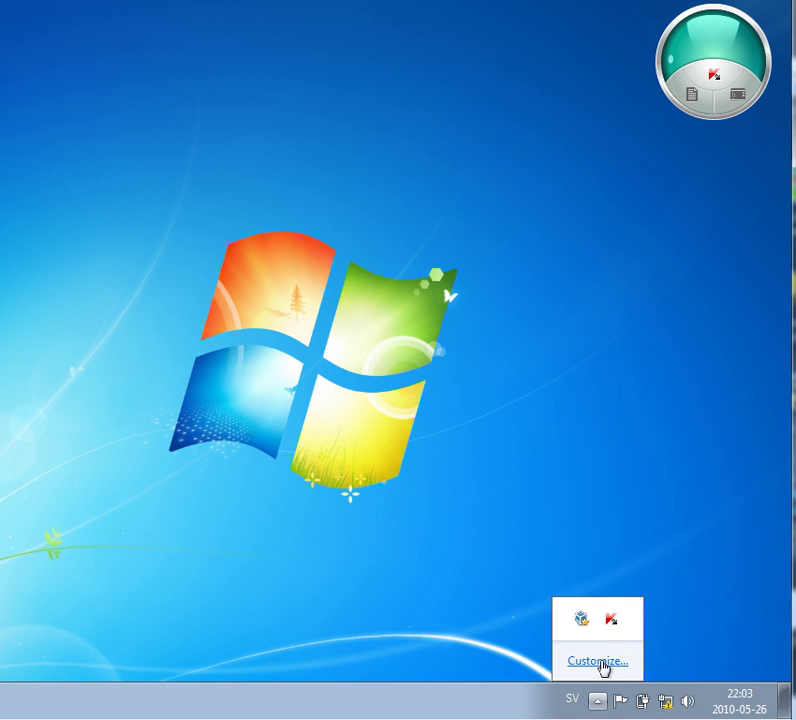
pyautogui.click(601, 663)
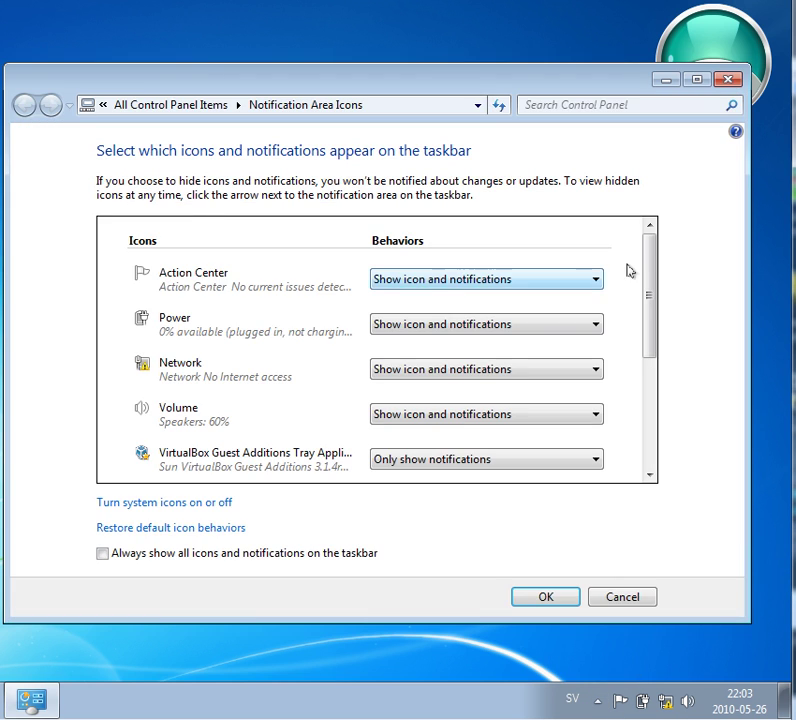
pyautogui.moveTo(648, 260); pyautogui.dragTo(471, 334)
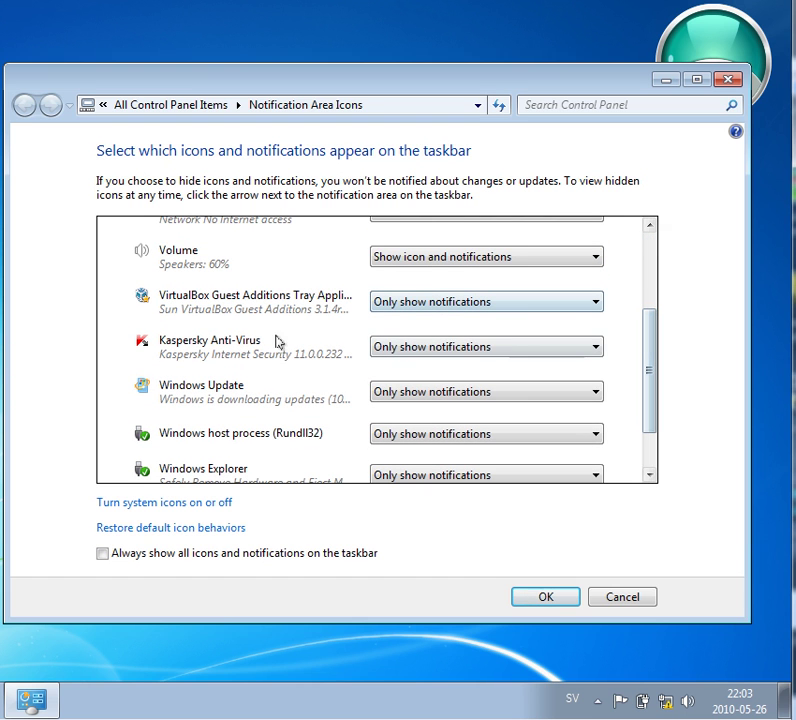
pyautogui.click(462, 347)
pyautogui.press('Up')
pyautogui.press('Return')
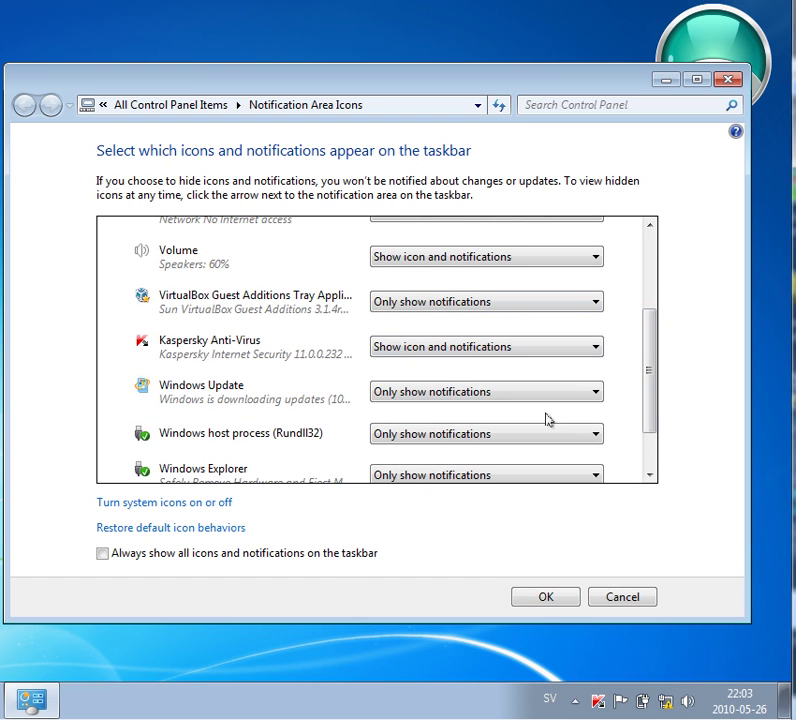
pyautogui.click(547, 597)
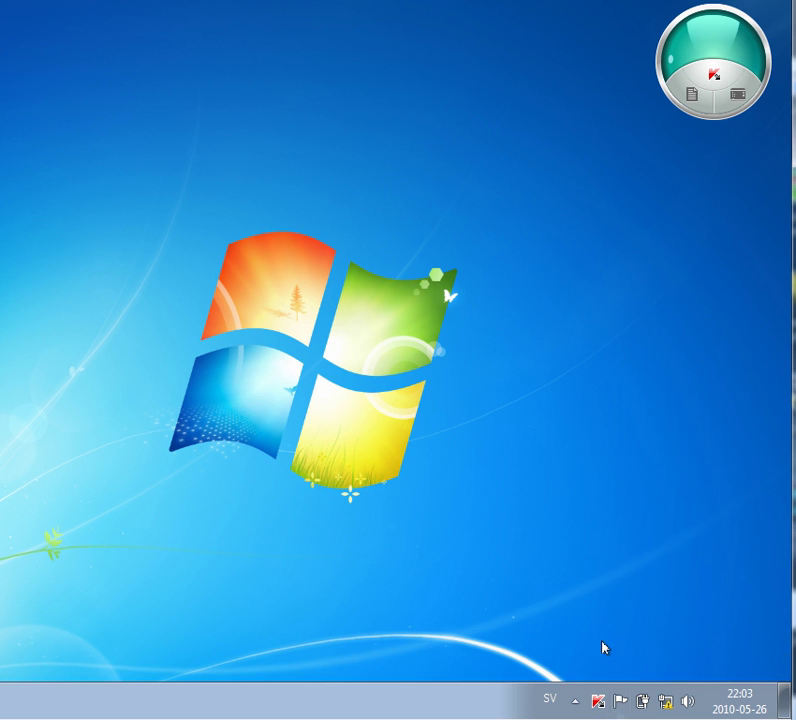
# Step: Open the main window, disable File Anti-Virus under Files and Private Data Protection, and dismiss the alerts
pyautogui.click(714, 78)
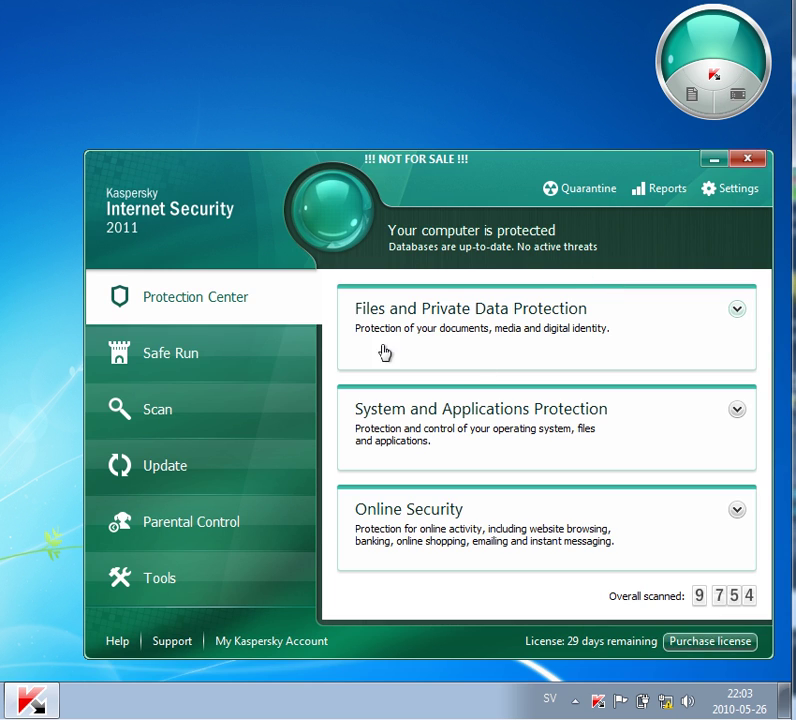
pyautogui.click(444, 316)
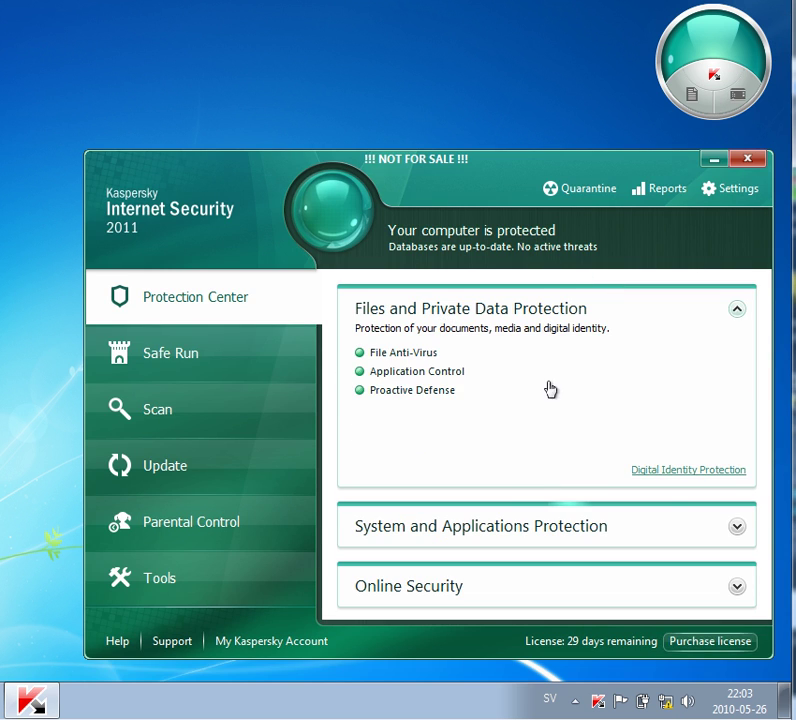
pyautogui.click(420, 360)
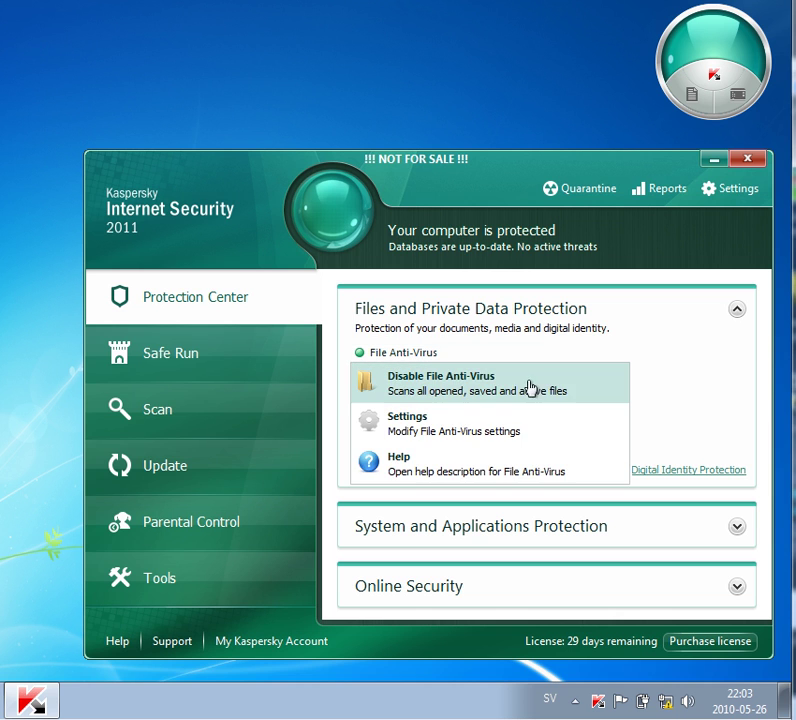
pyautogui.click(435, 400)
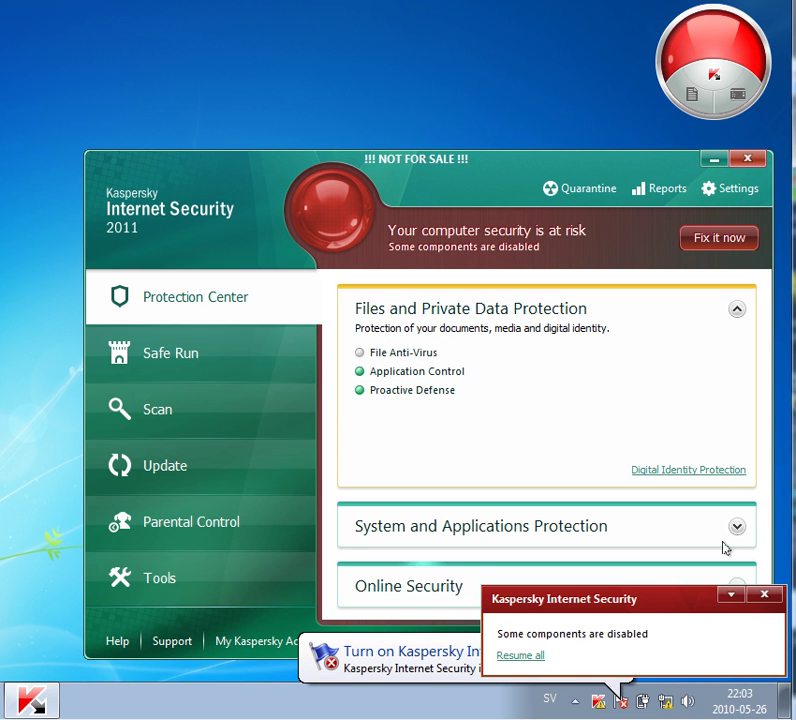
pyautogui.click(766, 595)
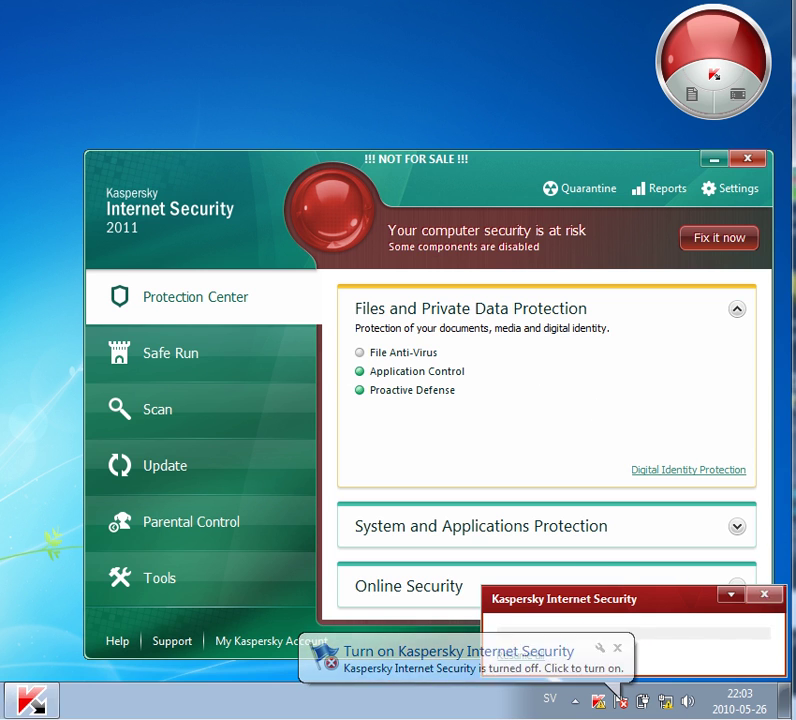
pyautogui.click(619, 648)
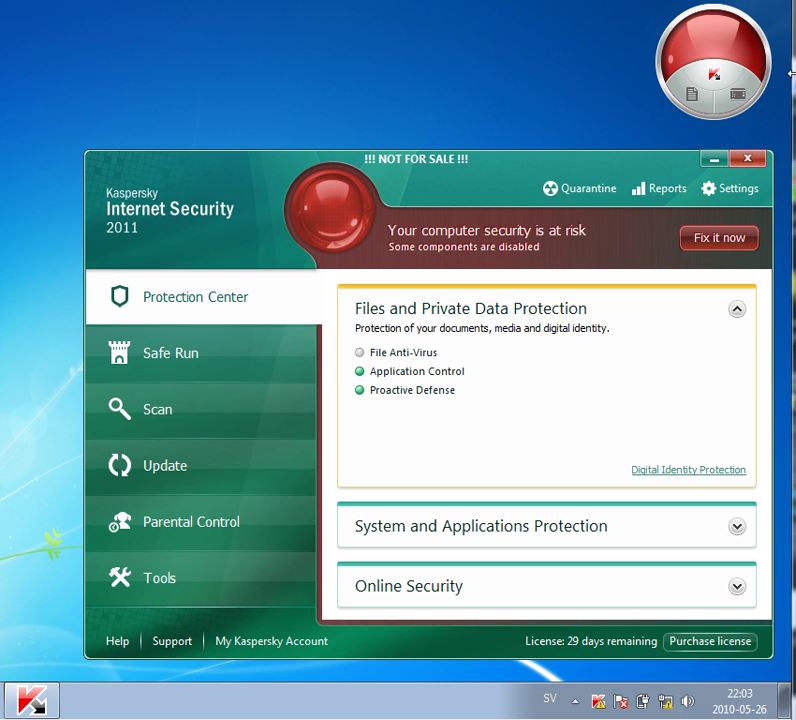
# Step: Re-enable File Anti-Virus using the Fix it now option
pyautogui.moveTo(712, 60)
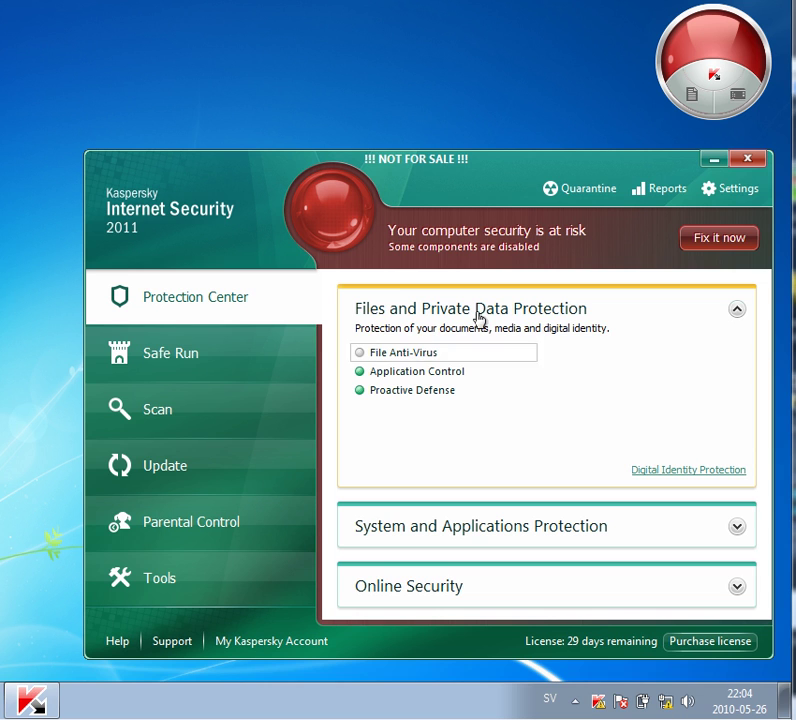
pyautogui.click(718, 240)
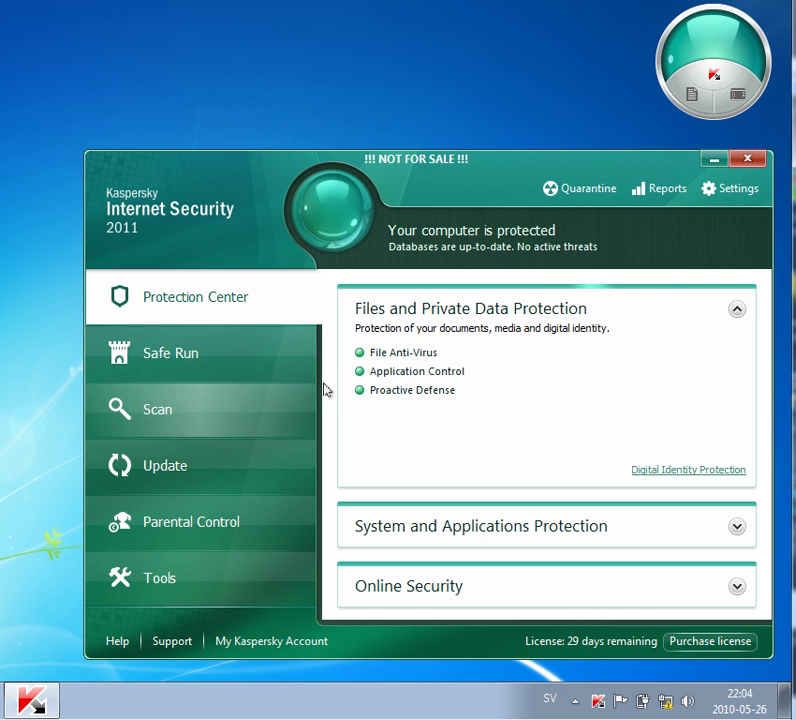
# Step: Disable Proactive Defense under Files and Private Data Protection and close the main window
pyautogui.click(415, 398)
pyautogui.click(453, 428)
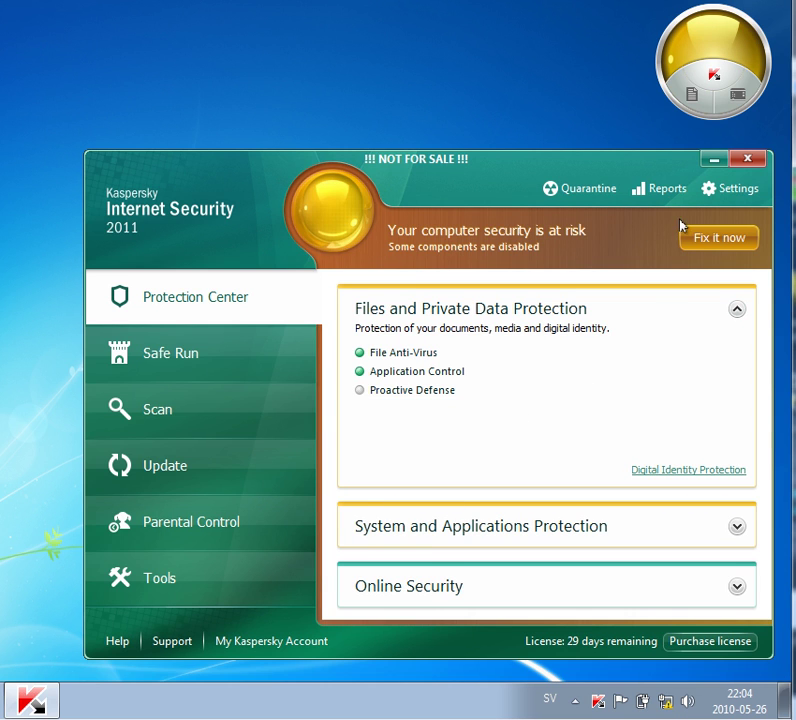
pyautogui.click(753, 159)
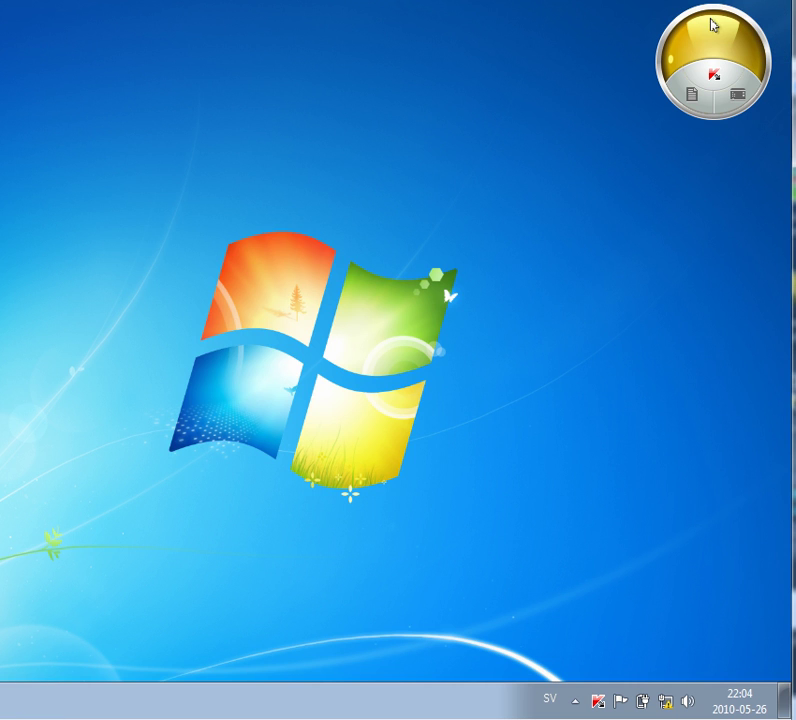
# Step: Reopen the main window from the desktop gadget and fix the disabled Proactive Defense component
pyautogui.click(713, 77)
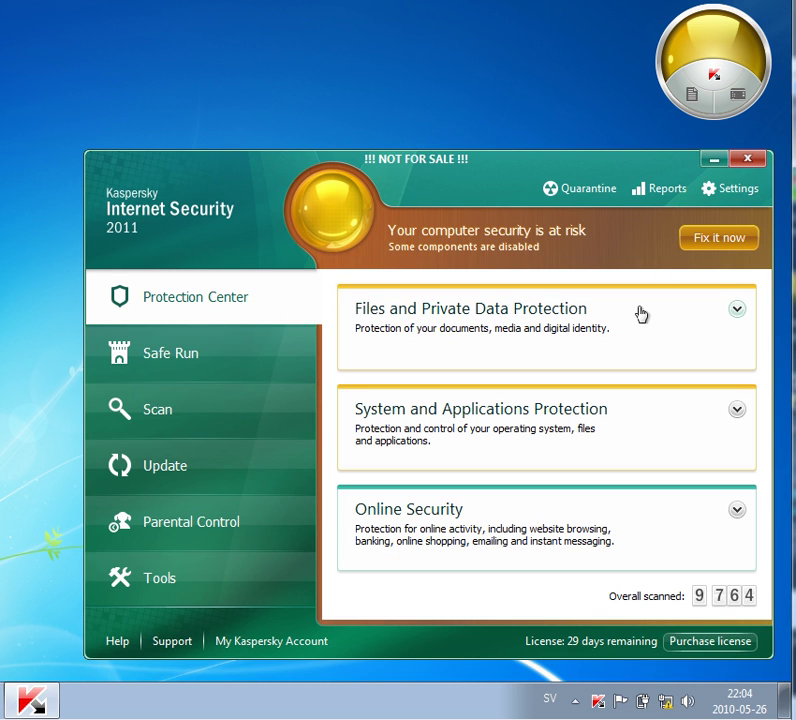
pyautogui.click(747, 159)
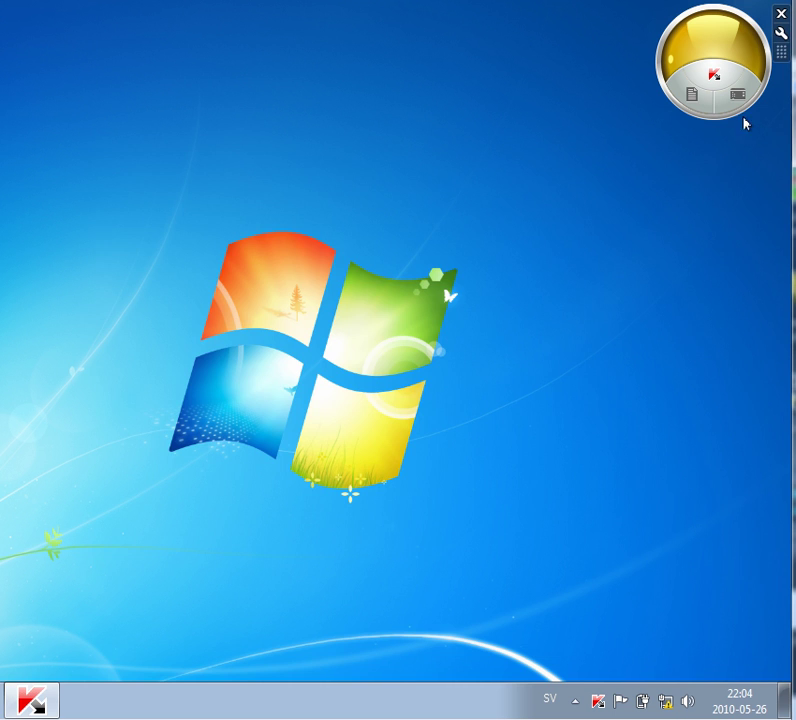
pyautogui.click(710, 48)
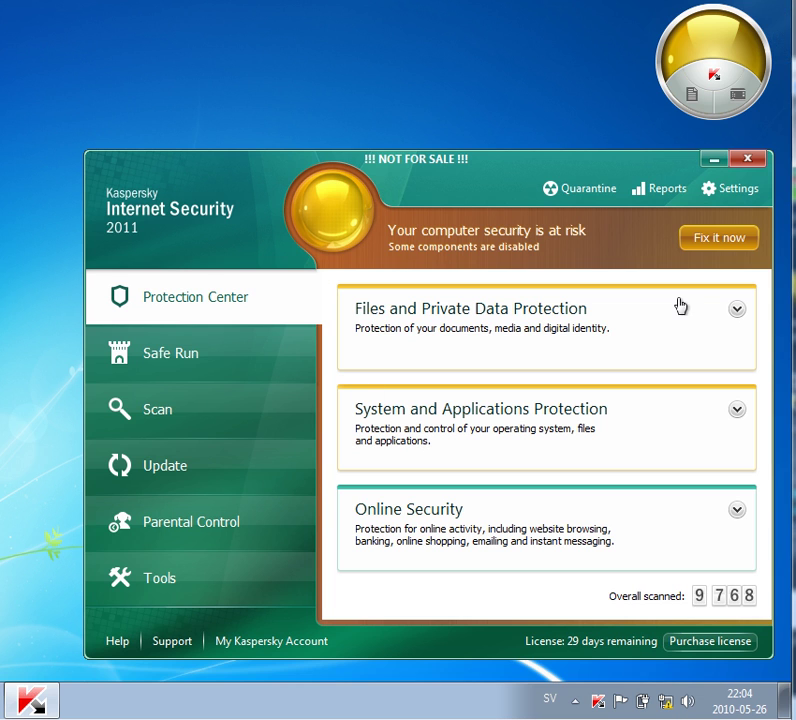
pyautogui.click(720, 237)
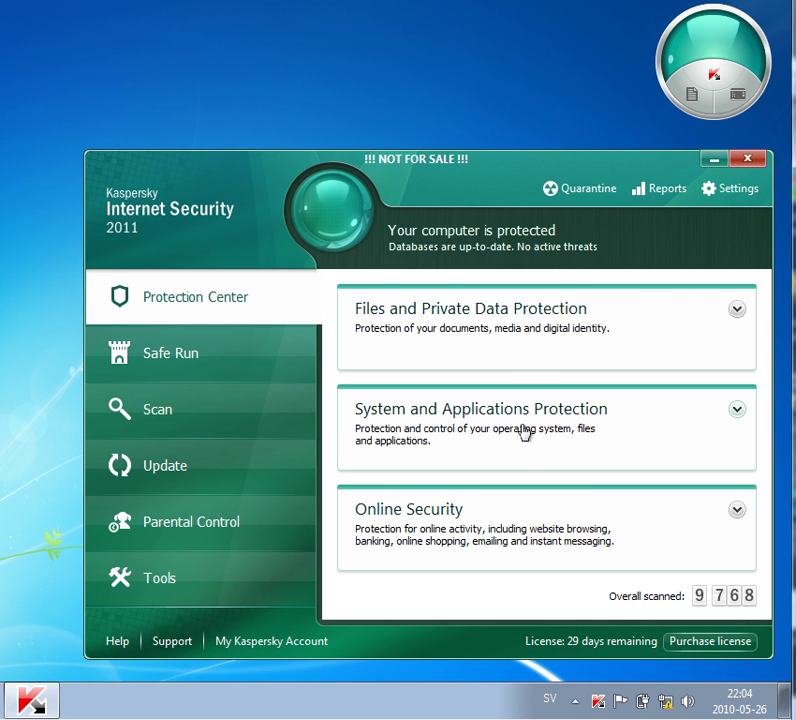
# Step: View the Virus Scan options and close the main window
pyautogui.click(215, 422)
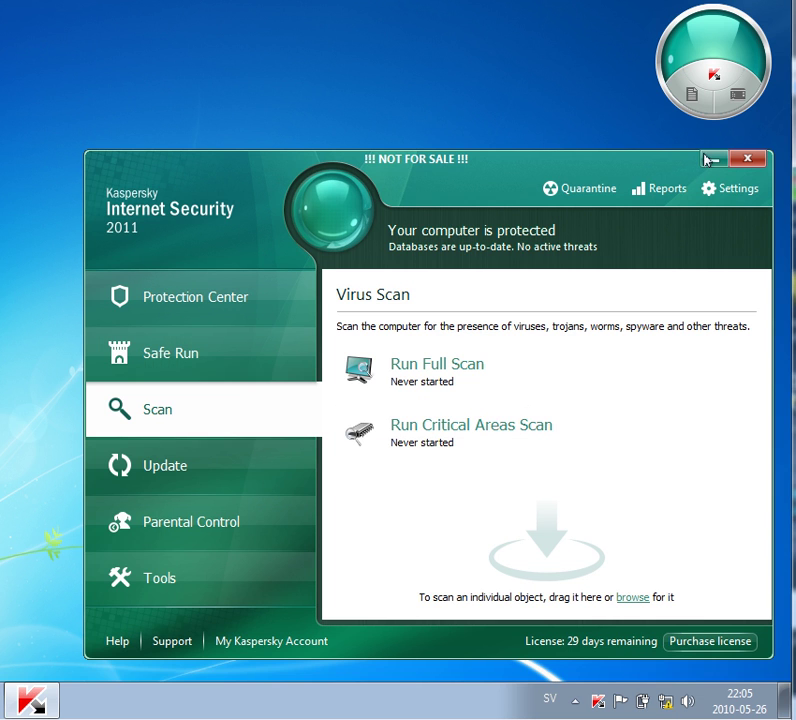
pyautogui.click(745, 159)
# Step: Change the desktop gadget's appearance to design 2 of 2, the monitor on the Kaspersky Lab stand
pyautogui.moveTo(713, 71)
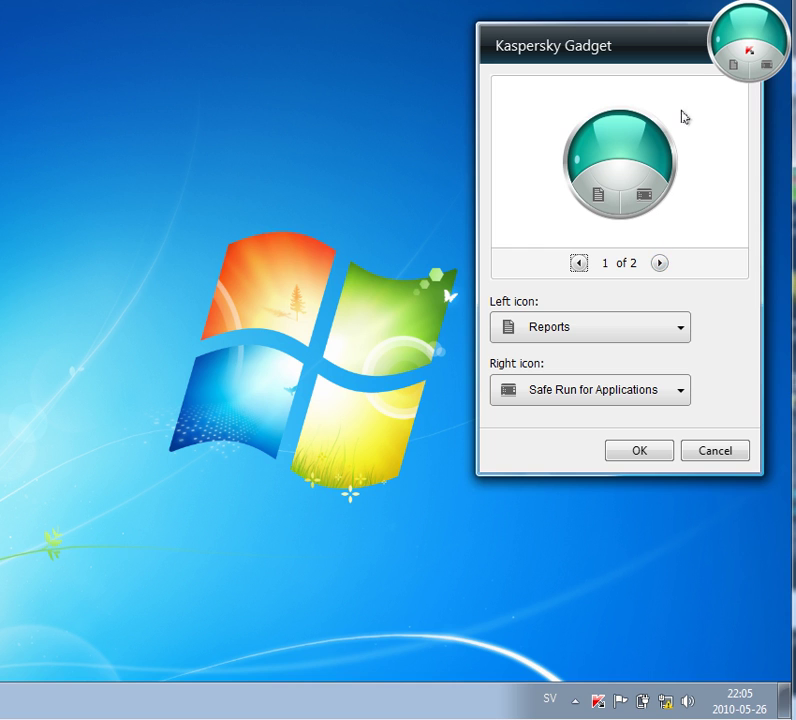
pyautogui.click(659, 262)
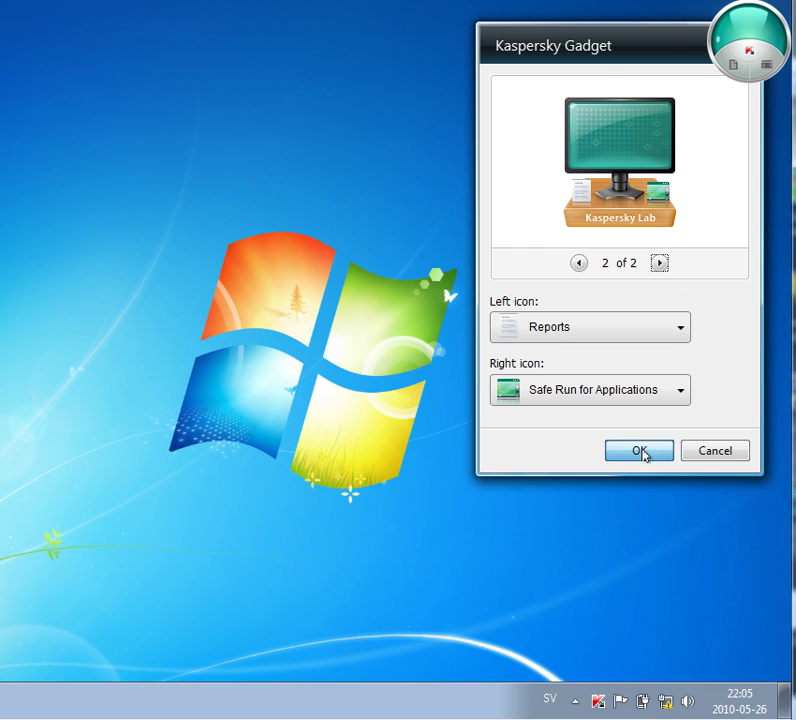
pyautogui.click(639, 450)
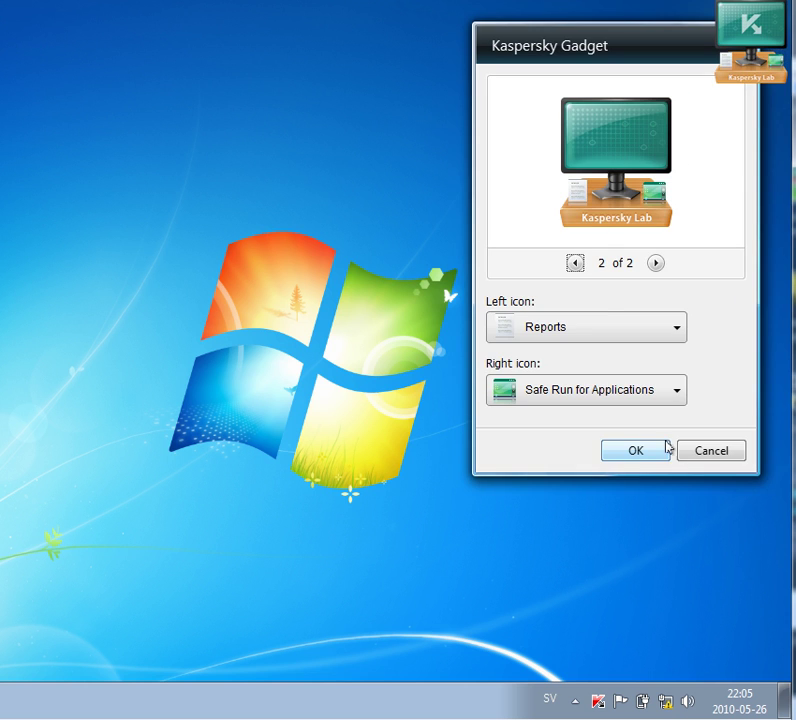
pyautogui.click(734, 457)
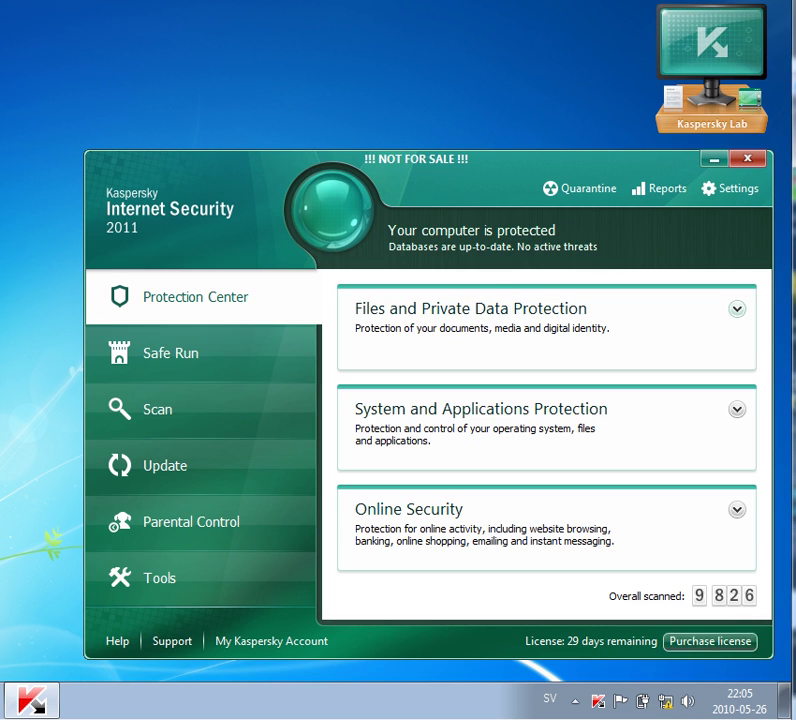
# Step: Disable File Anti-Virus again with the new gadget design in place and close the main window
pyautogui.click(466, 330)
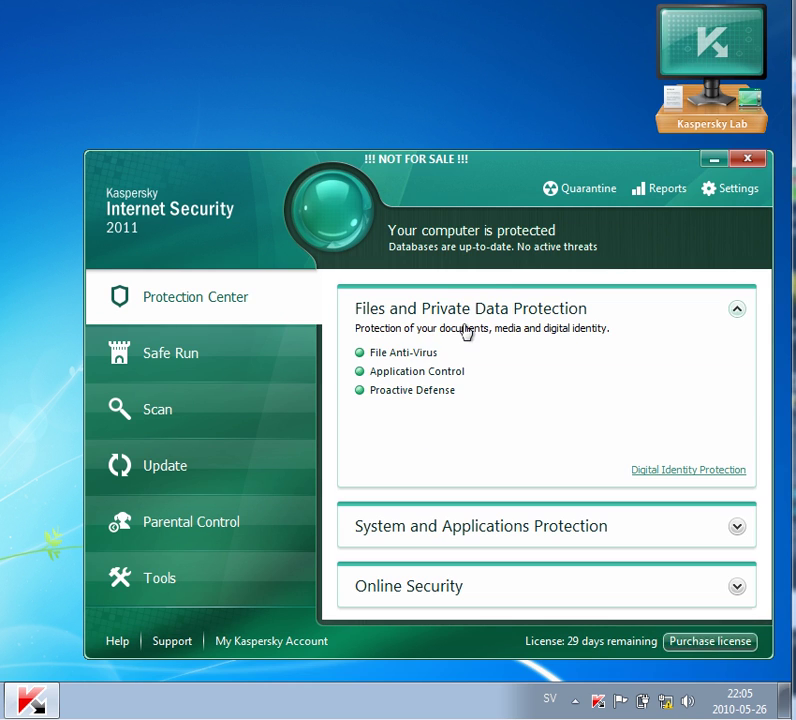
pyautogui.click(419, 360)
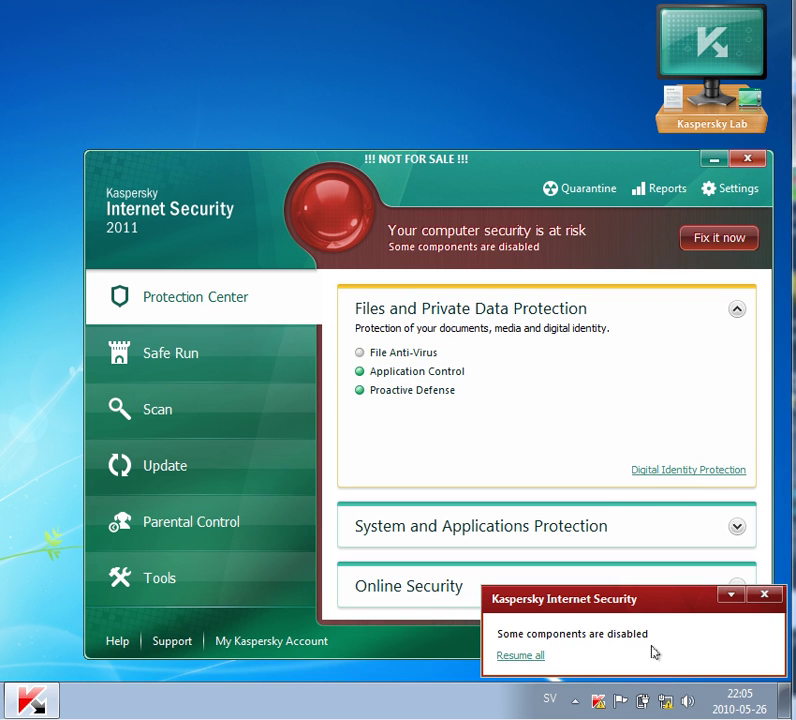
pyautogui.click(748, 158)
# Step: Restore File Anti-Virus from the main window and disable Application Control under System and Applications Protection
pyautogui.moveTo(733, 42)
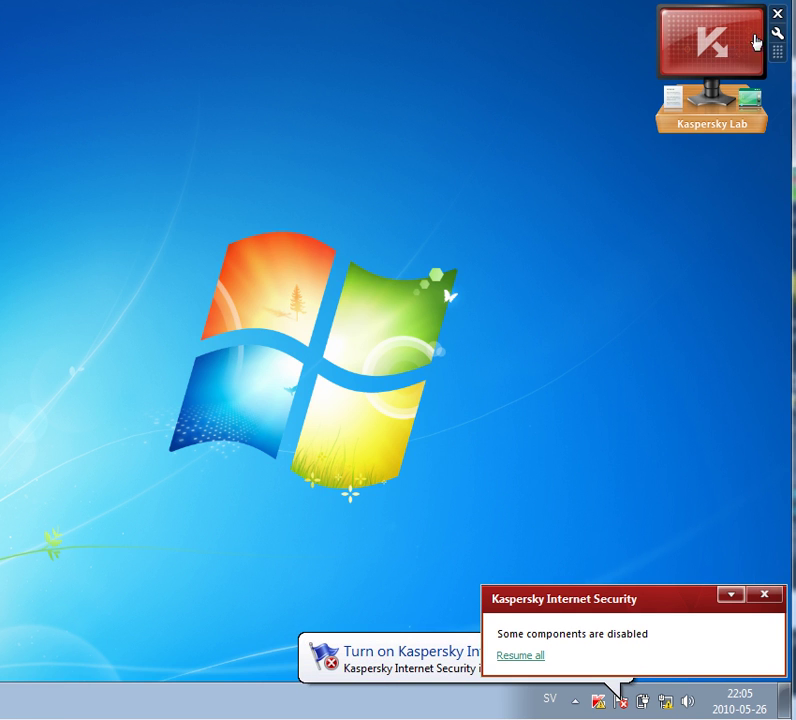
pyautogui.click(722, 50)
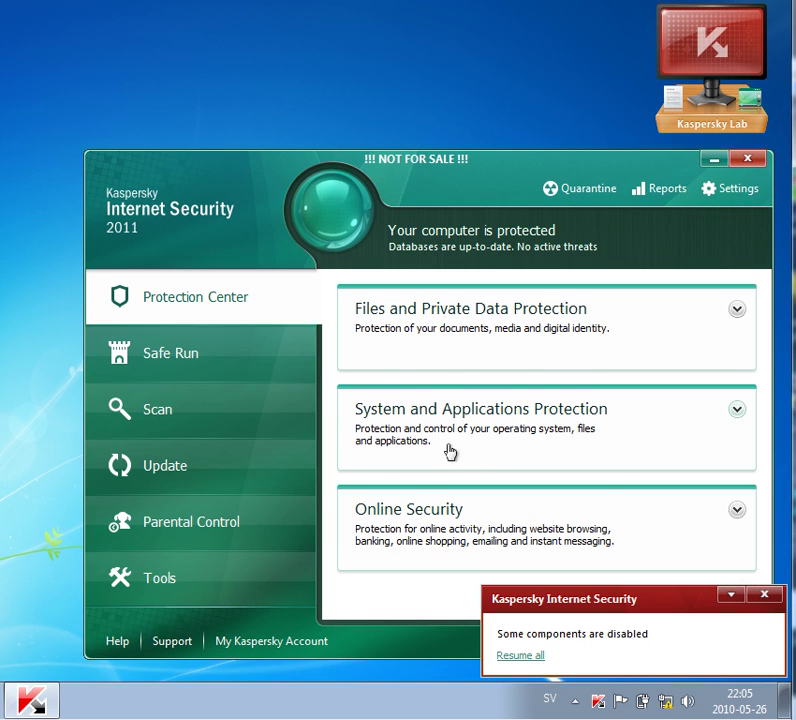
pyautogui.click(445, 440)
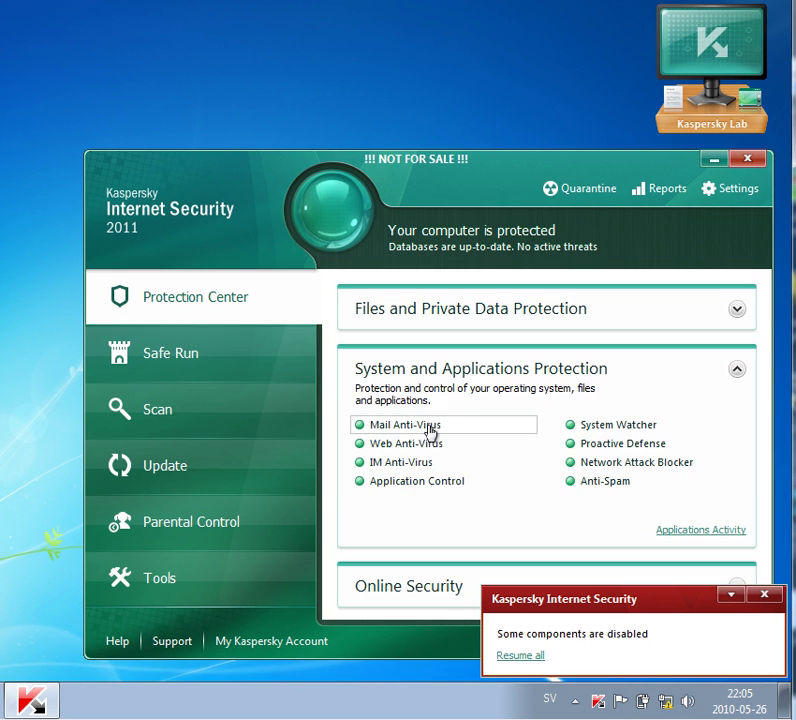
pyautogui.click(411, 489)
pyautogui.click(402, 505)
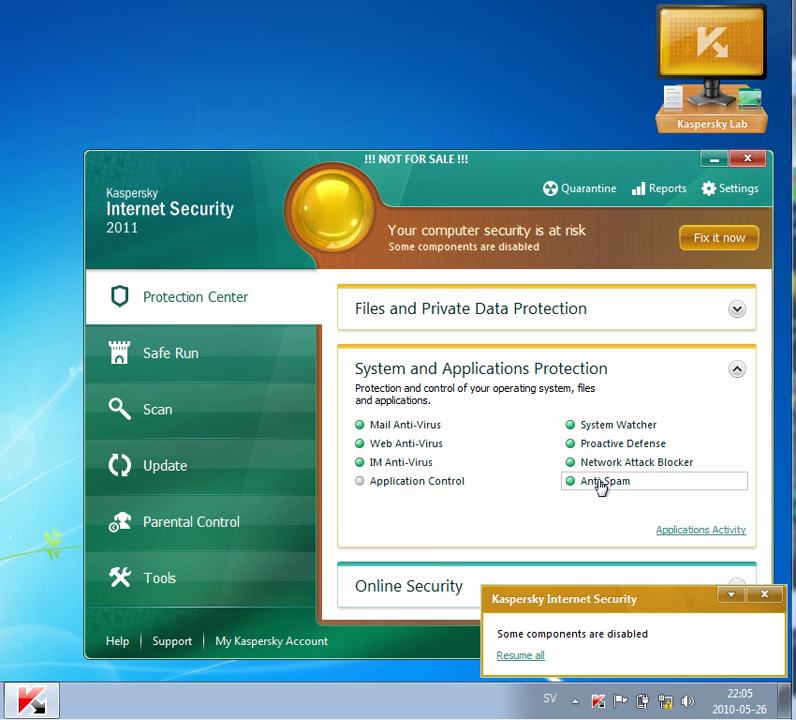
# Step: Fix the disabled-component security issue from the main window's risk notice and close the window
pyautogui.click(708, 242)
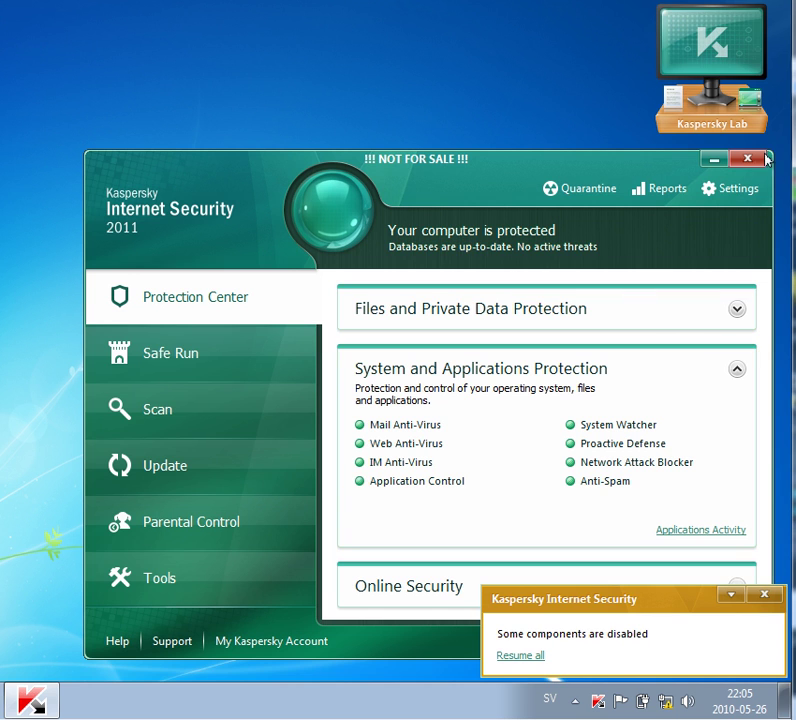
pyautogui.click(681, 124)
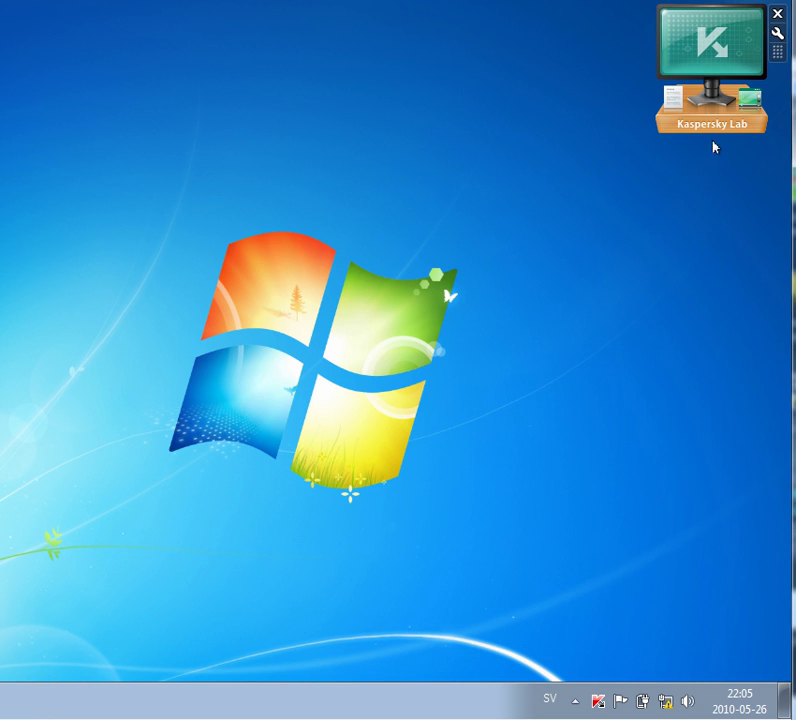
# Step: Change the desktop gadget to design 1 of 2, set its left icon to Settings and save the gadget options
pyautogui.click(575, 263)
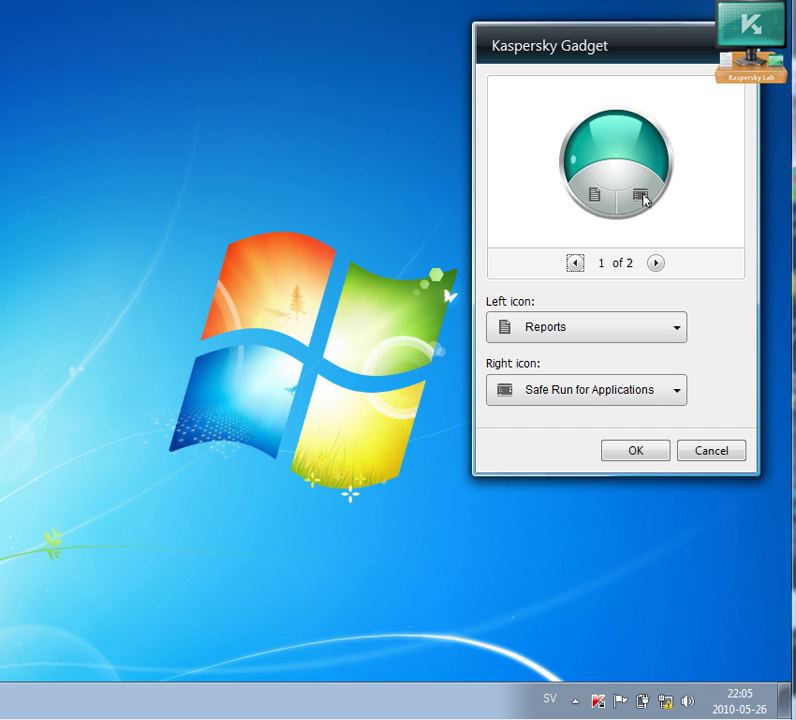
pyautogui.click(578, 334)
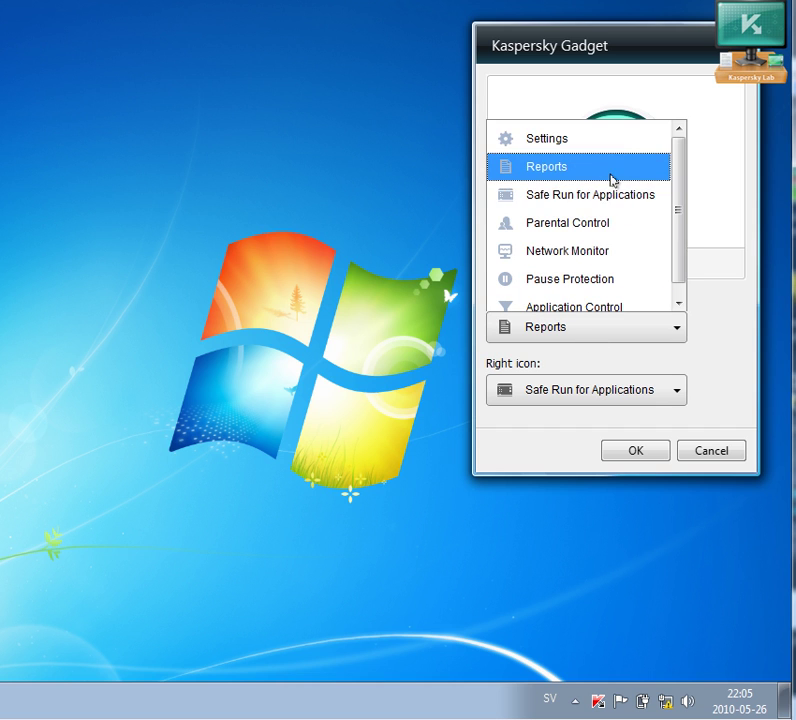
pyautogui.click(610, 152)
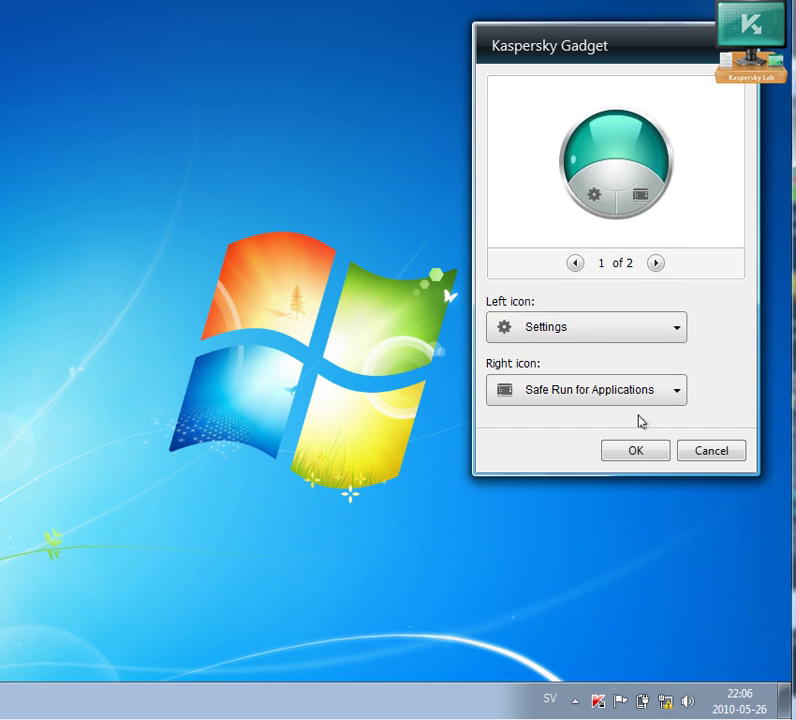
pyautogui.click(648, 447)
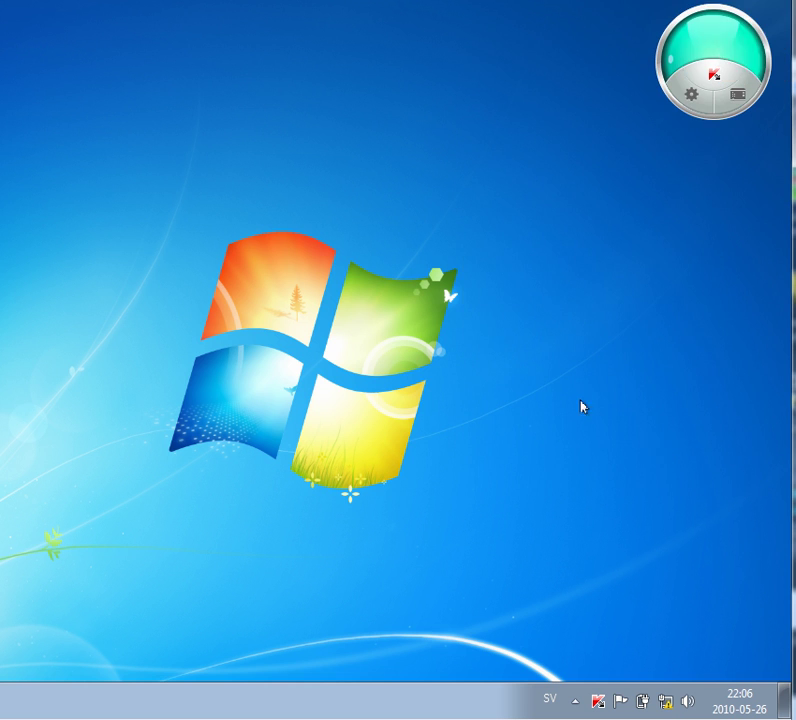
# Step: View General Protection Settings through the gadget's Settings shortcut and again from the main window, closing both windows
pyautogui.click(691, 97)
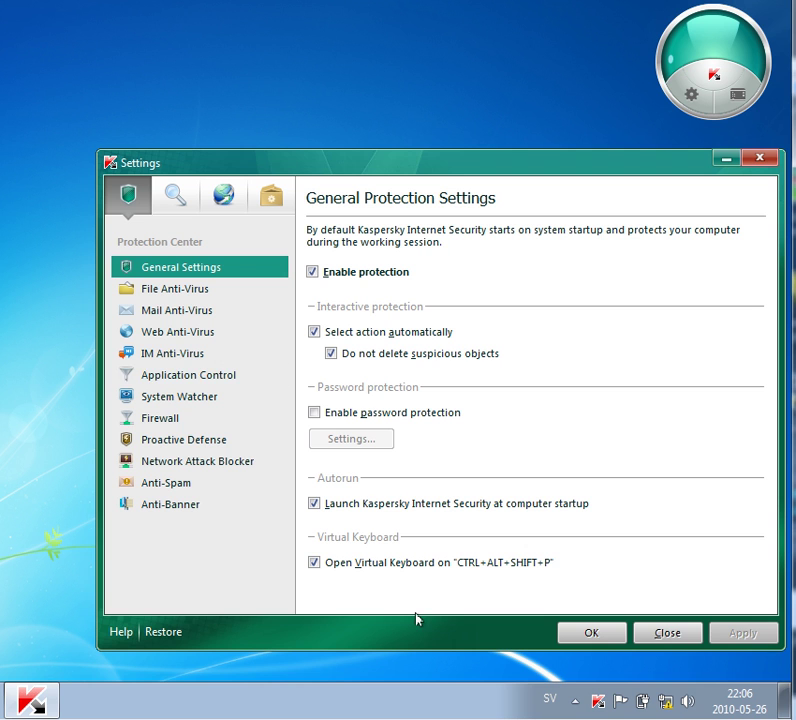
pyautogui.click(603, 635)
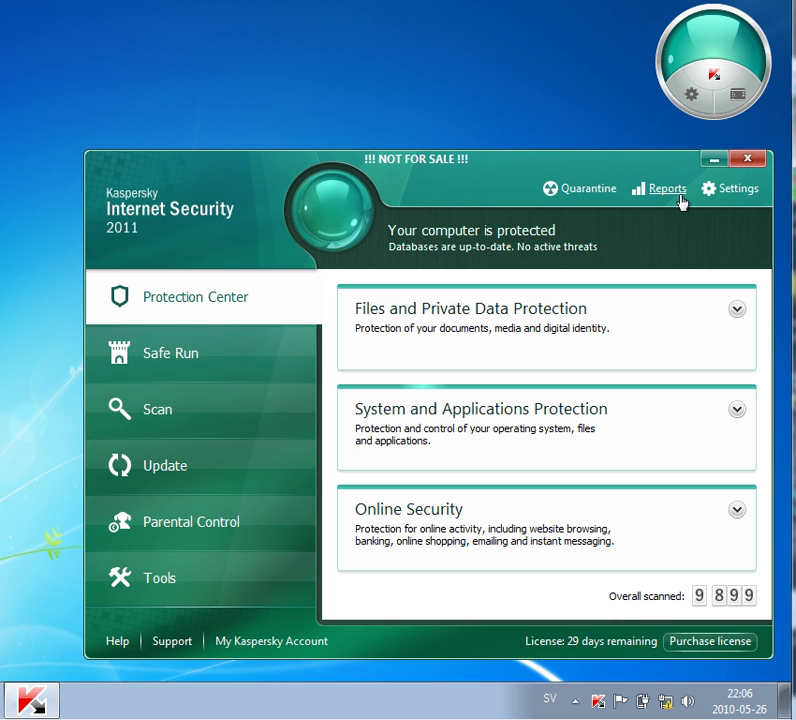
pyautogui.click(745, 192)
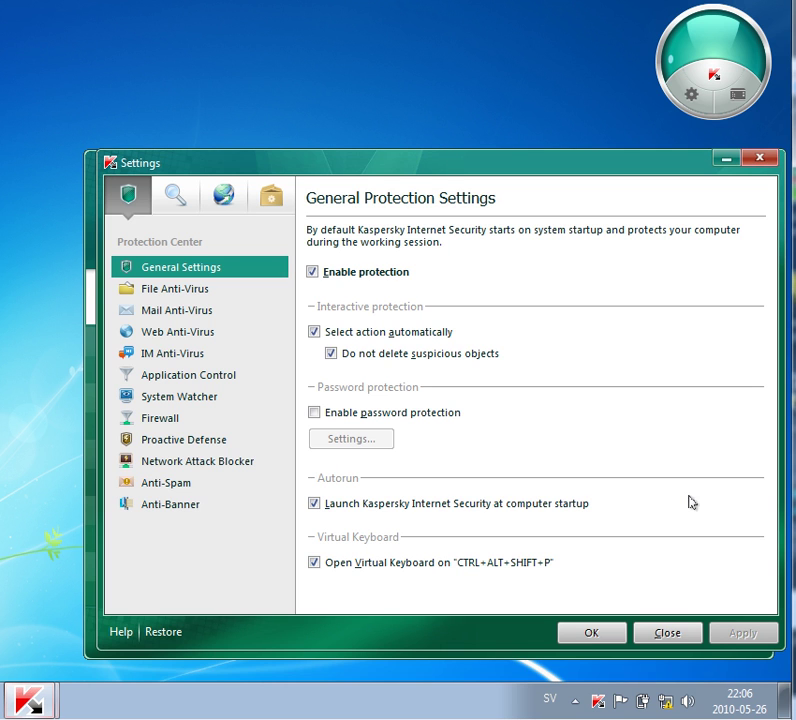
pyautogui.click(591, 634)
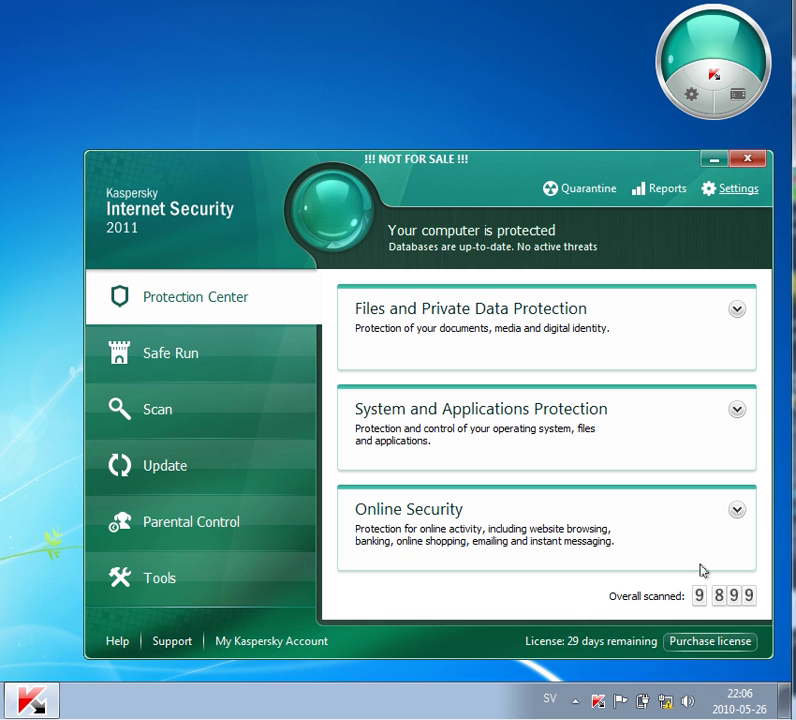
pyautogui.click(748, 160)
# Step: Try Pause Protection as the gadget's right icon, set it back to Safe Run for Applications and save
pyautogui.moveTo(697, 72)
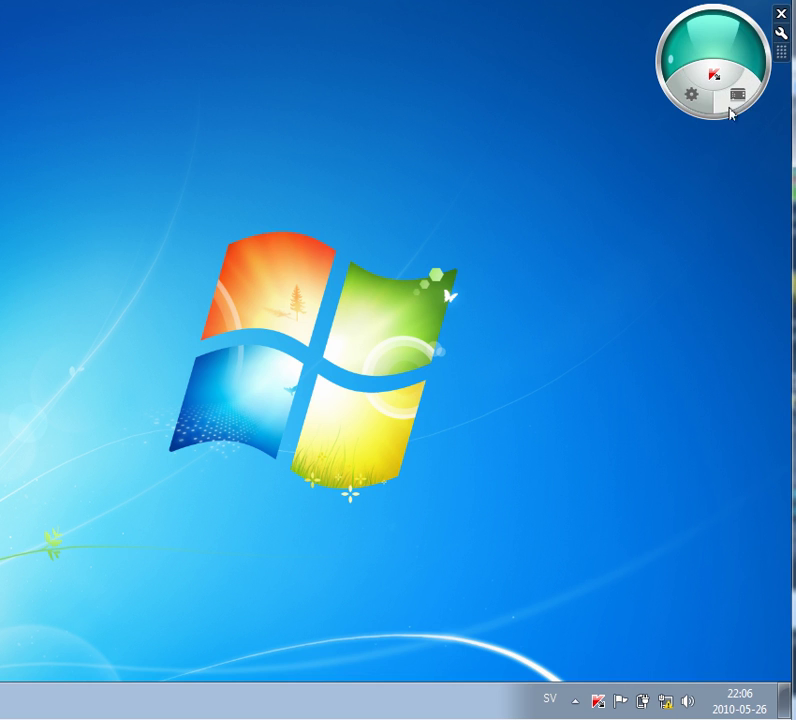
pyautogui.click(781, 33)
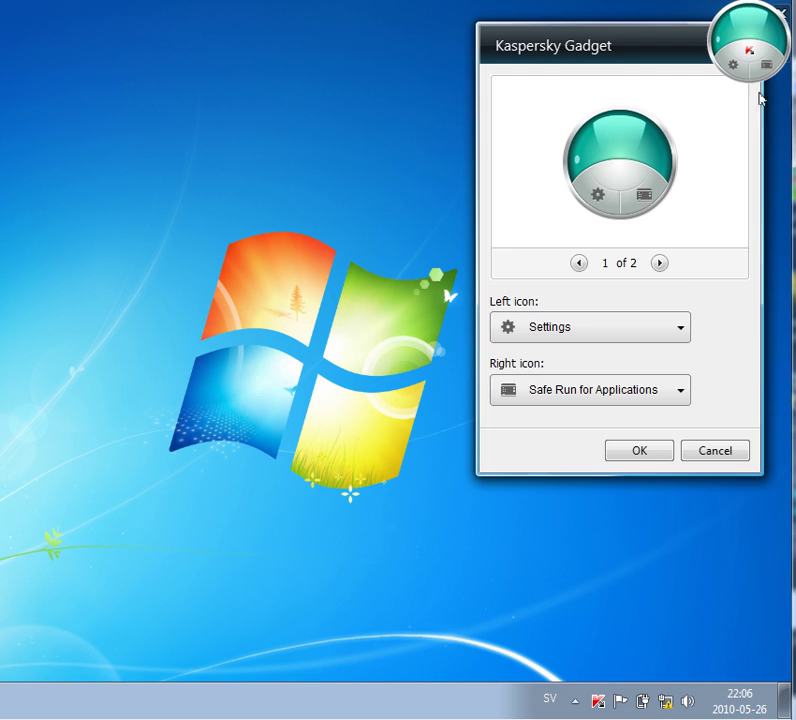
pyautogui.click(624, 395)
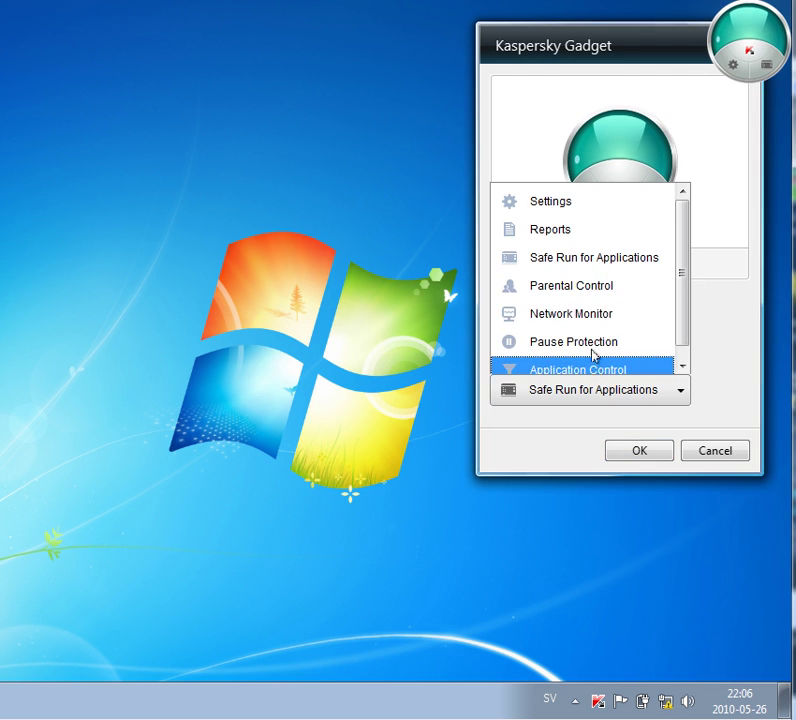
pyautogui.click(594, 344)
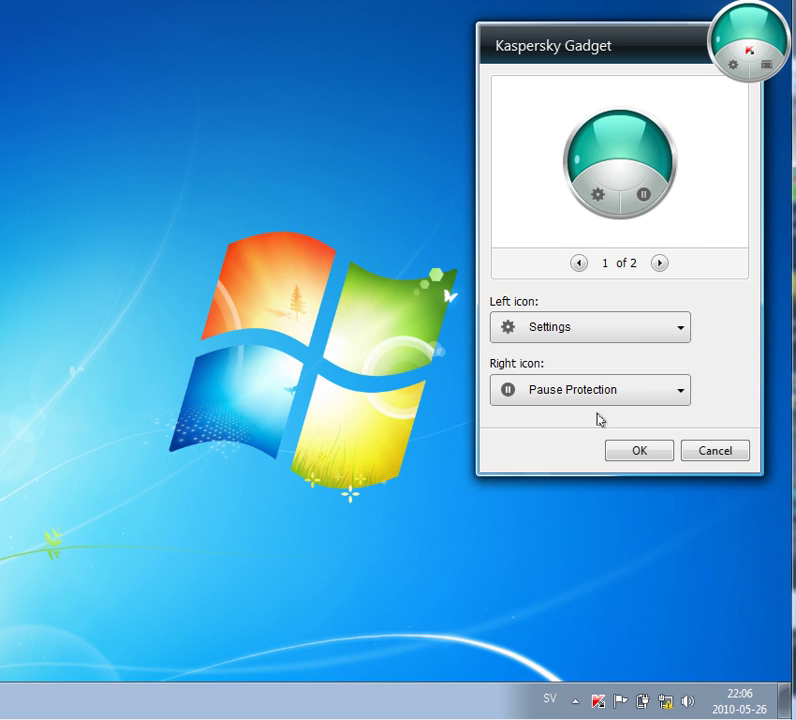
pyautogui.click(619, 386)
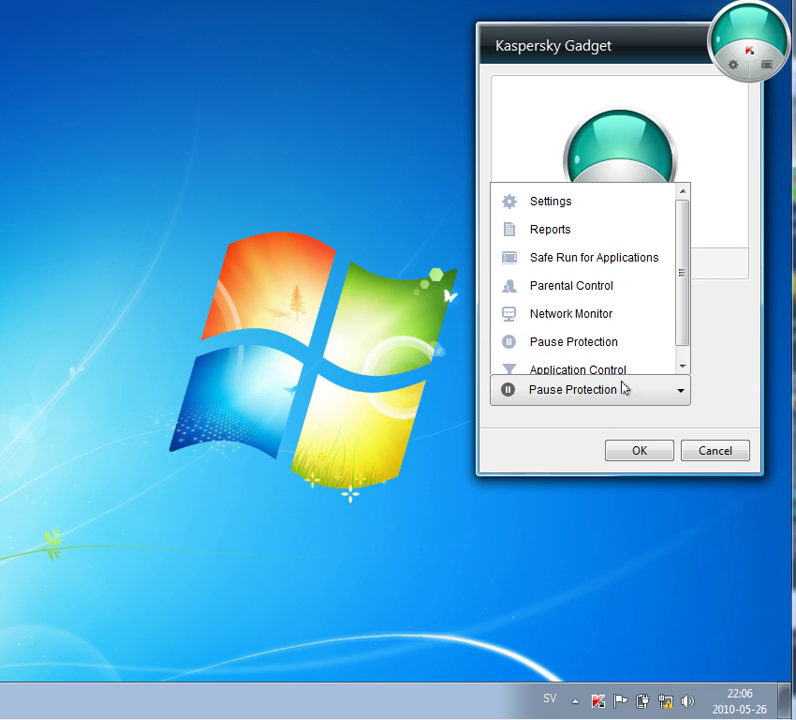
pyautogui.click(546, 262)
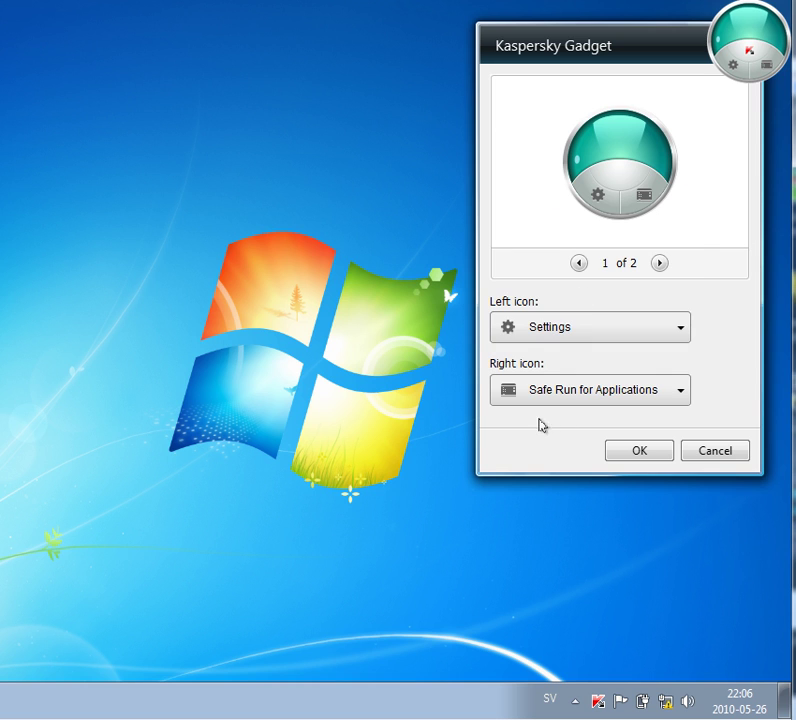
pyautogui.click(648, 453)
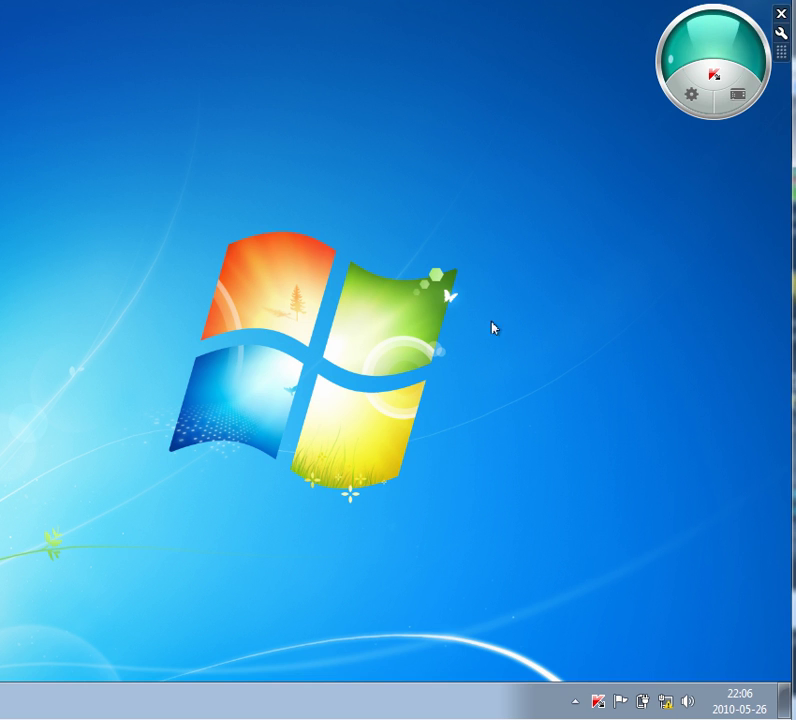
# Step: Switch repeatedly between the normal desktop and Safe Run for Applications with the gadget's shortcut, ending on the normal desktop
pyautogui.click(738, 96)
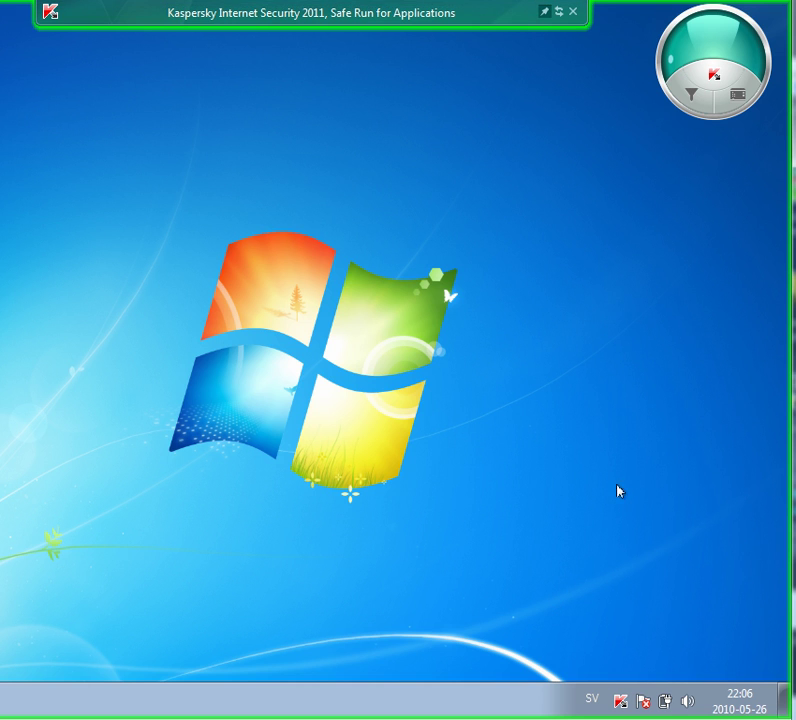
pyautogui.moveTo(735, 108)
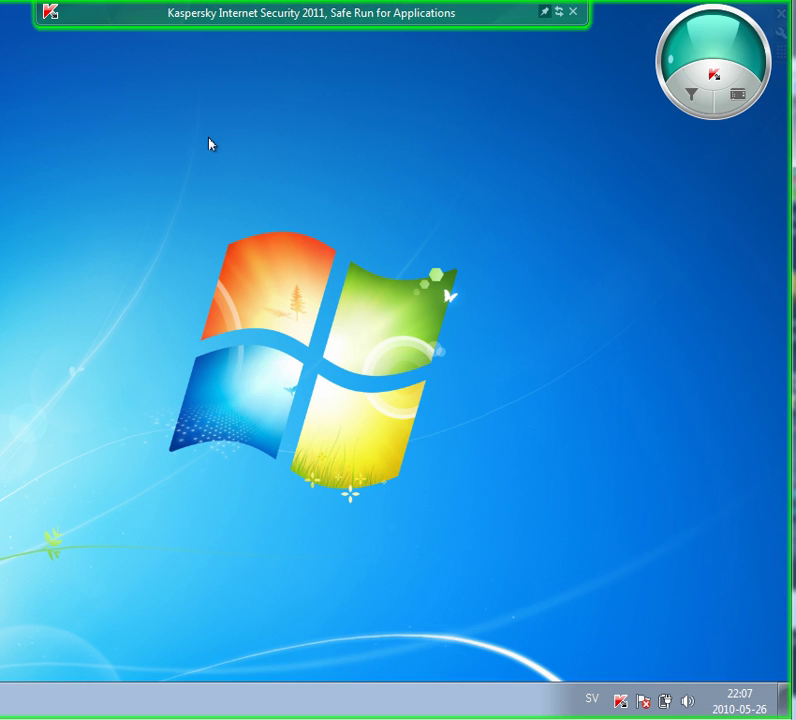
pyautogui.click(740, 98)
pyautogui.moveTo(718, 103)
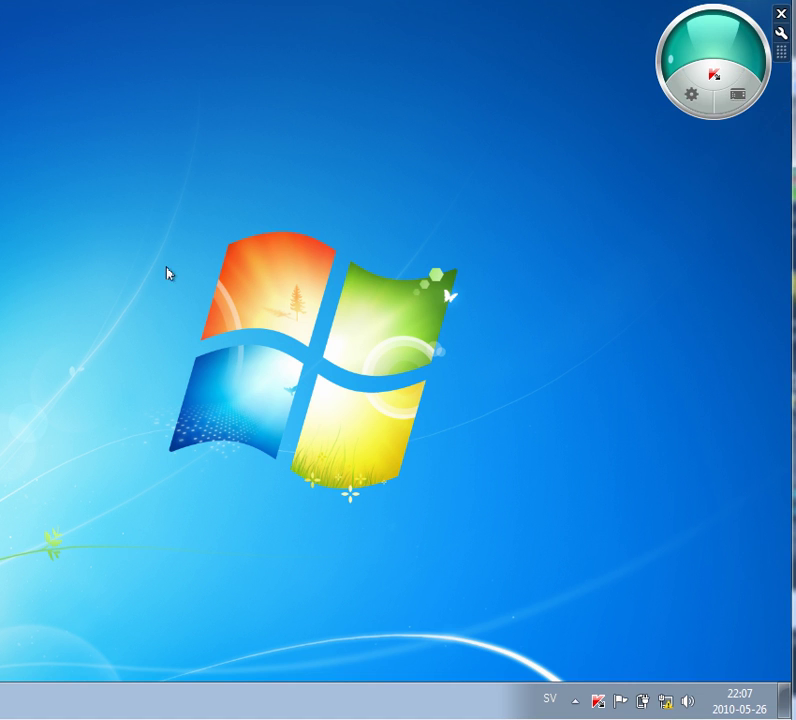
pyautogui.click(737, 98)
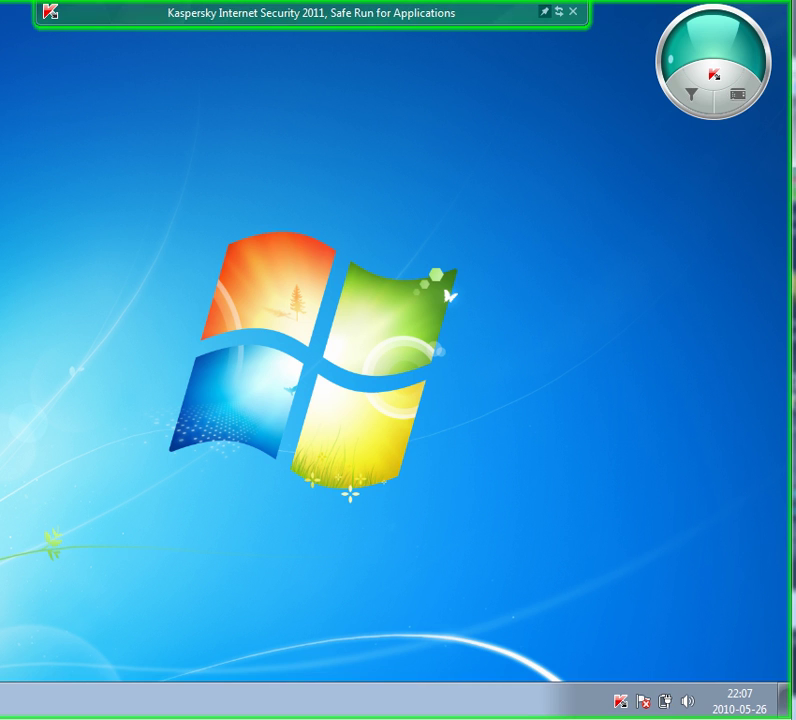
pyautogui.click(739, 97)
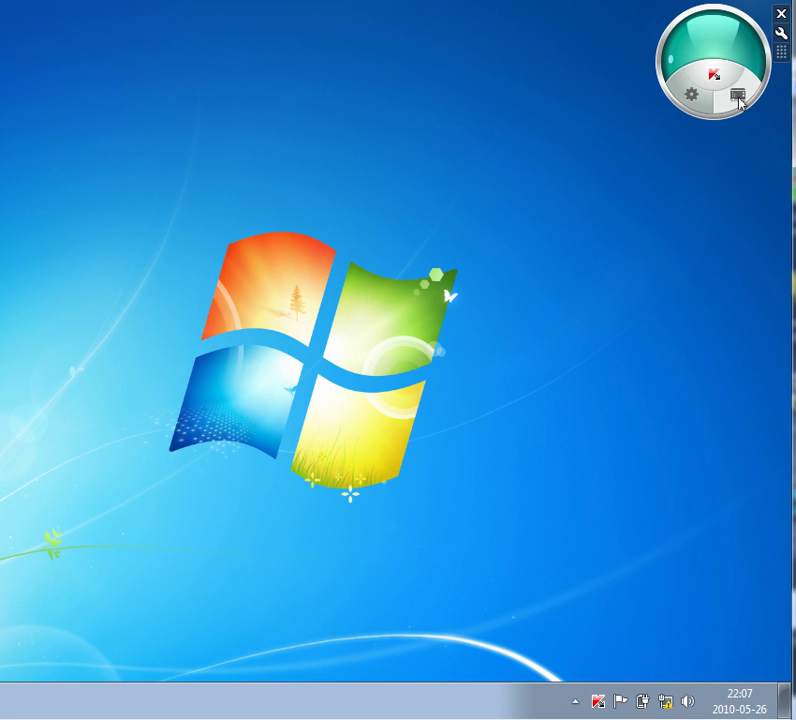
pyautogui.click(739, 99)
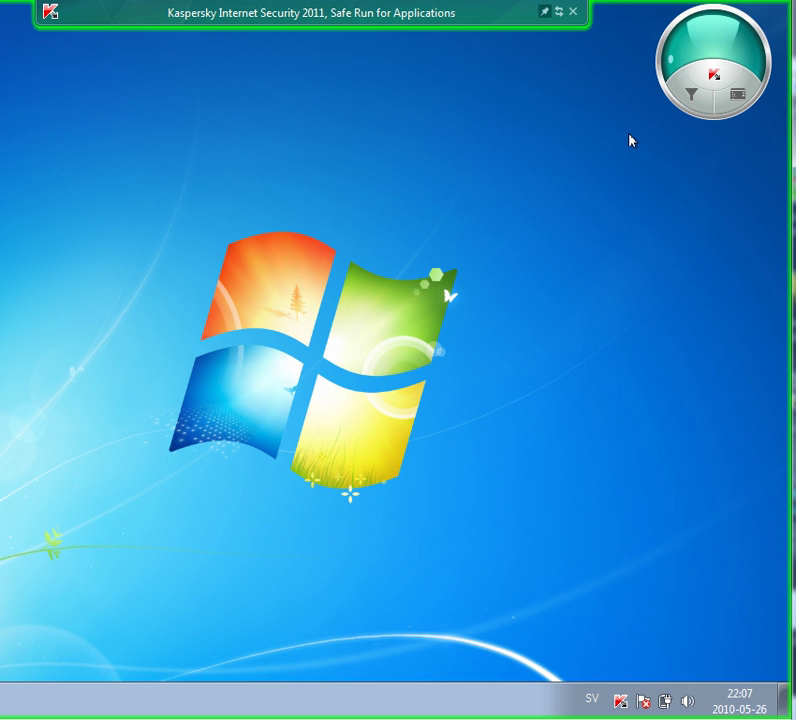
pyautogui.click(748, 106)
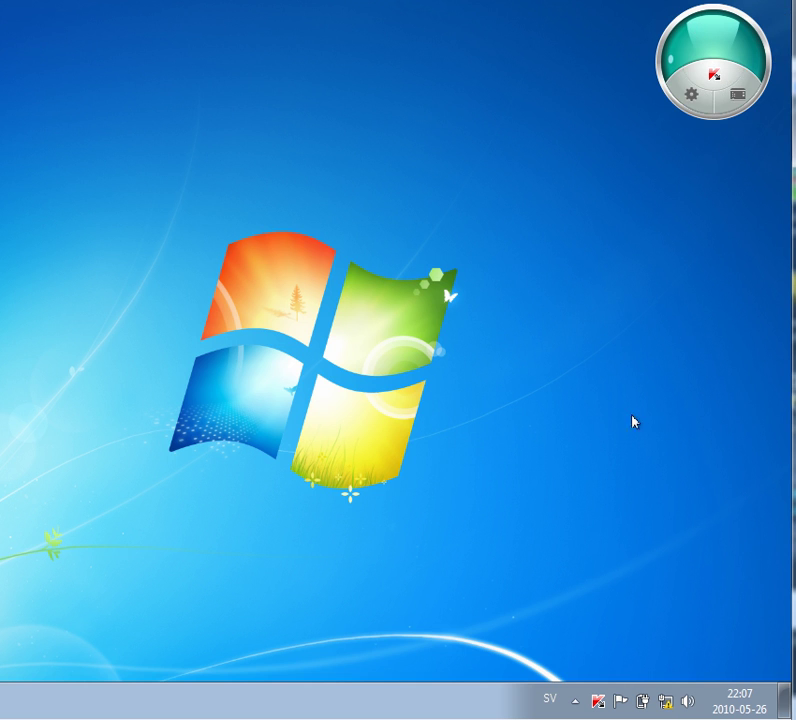
# Step: View the Protection Center in the main window, opened from the gadget, and dismiss the window
pyautogui.moveTo(716, 90)
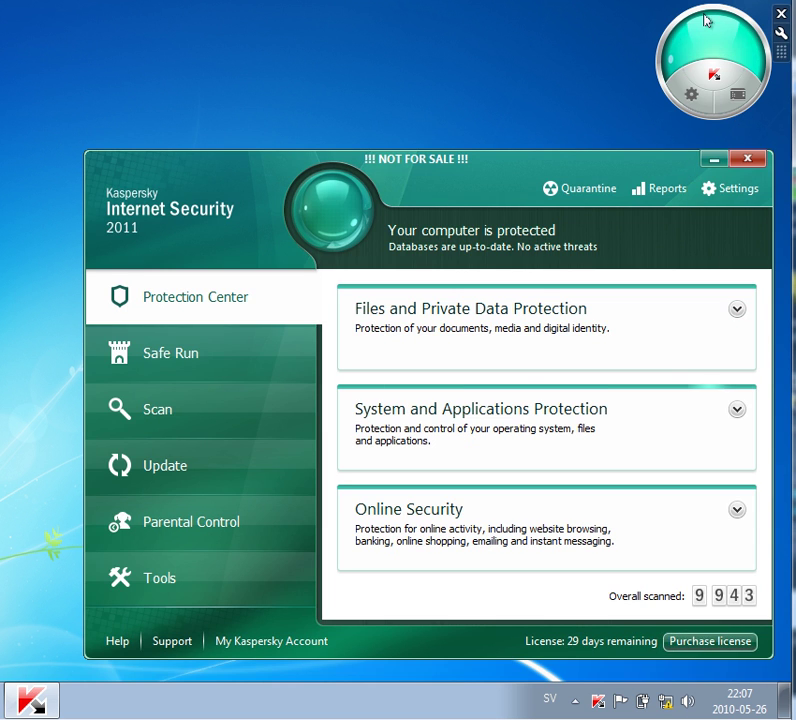
pyautogui.moveTo(645, 57)
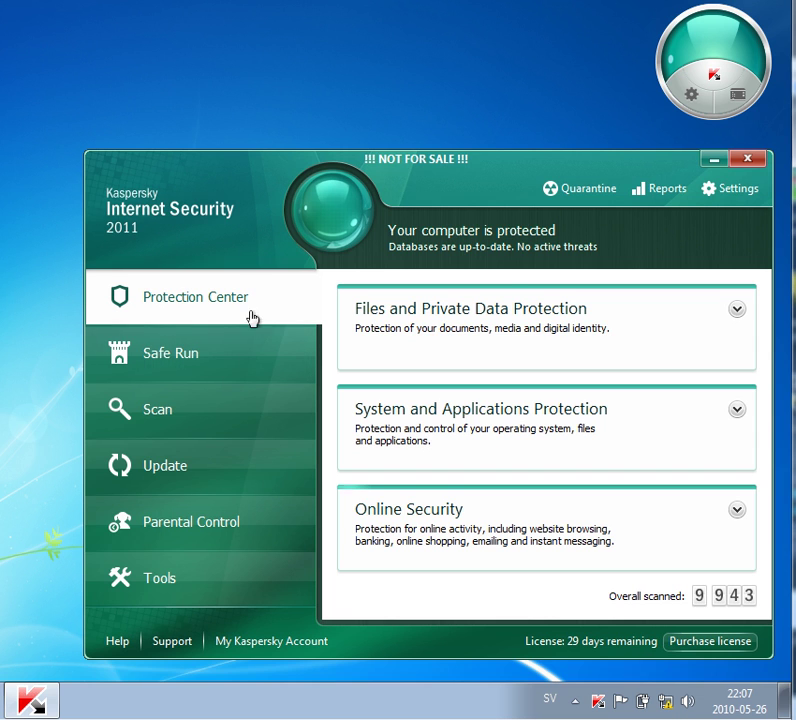
pyautogui.click(714, 158)
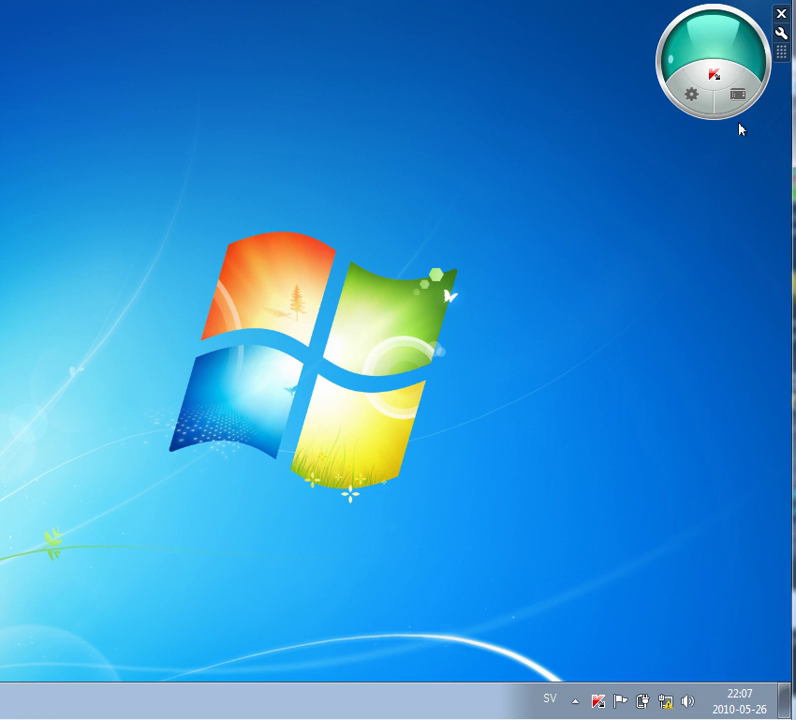